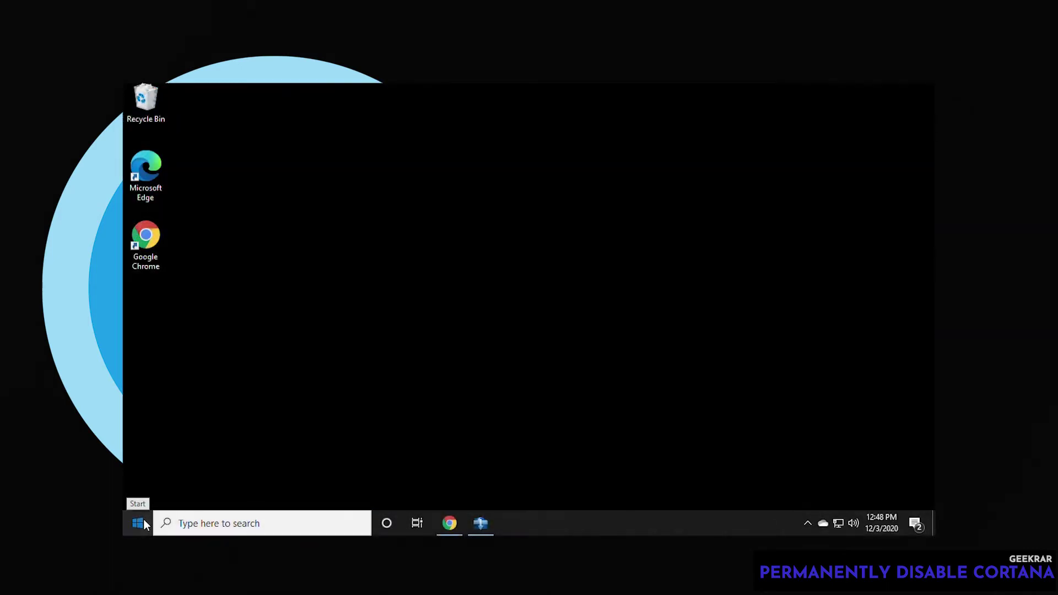
Step: Go to Settings > System > About and scroll to the Windows specifications
{"action": "left_click", "coordinate": [137, 472]}
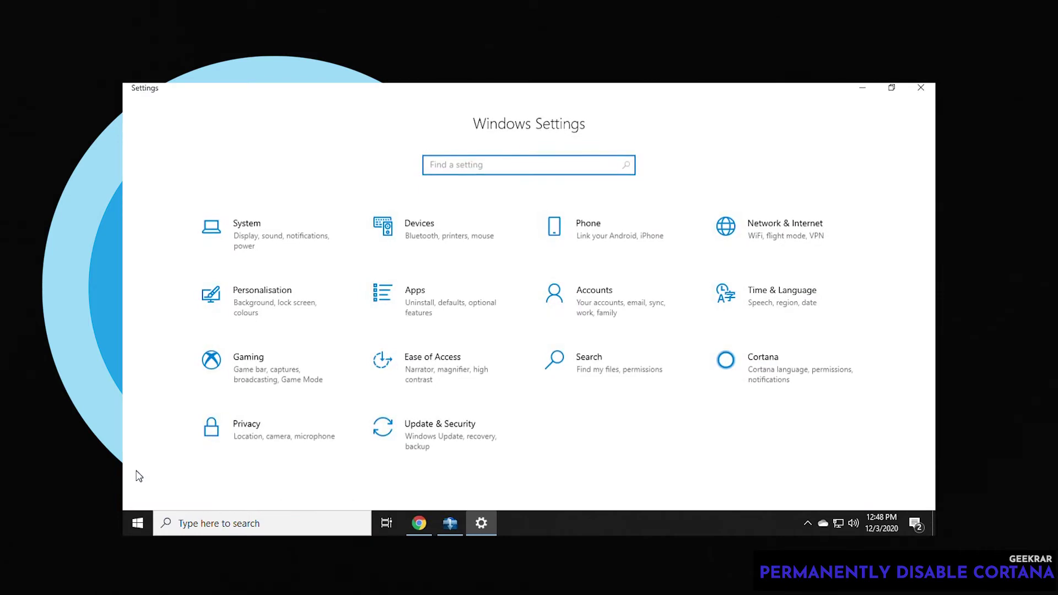
{"action": "left_click", "coordinate": [259, 230]}
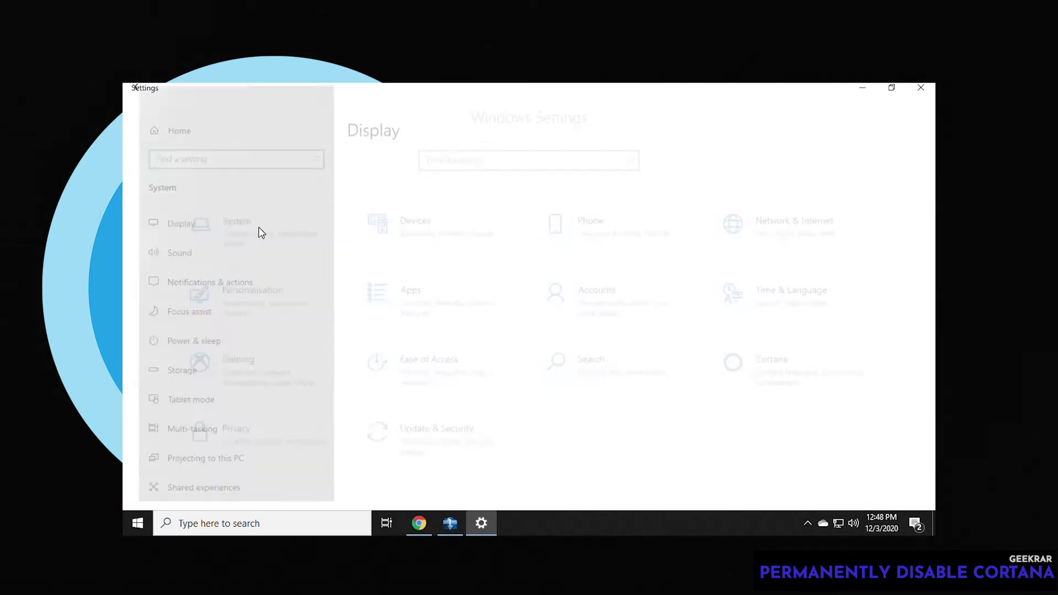
{"action": "scroll", "coordinate": [256, 237], "scroll_direction": "down", "scroll_amount": 3}
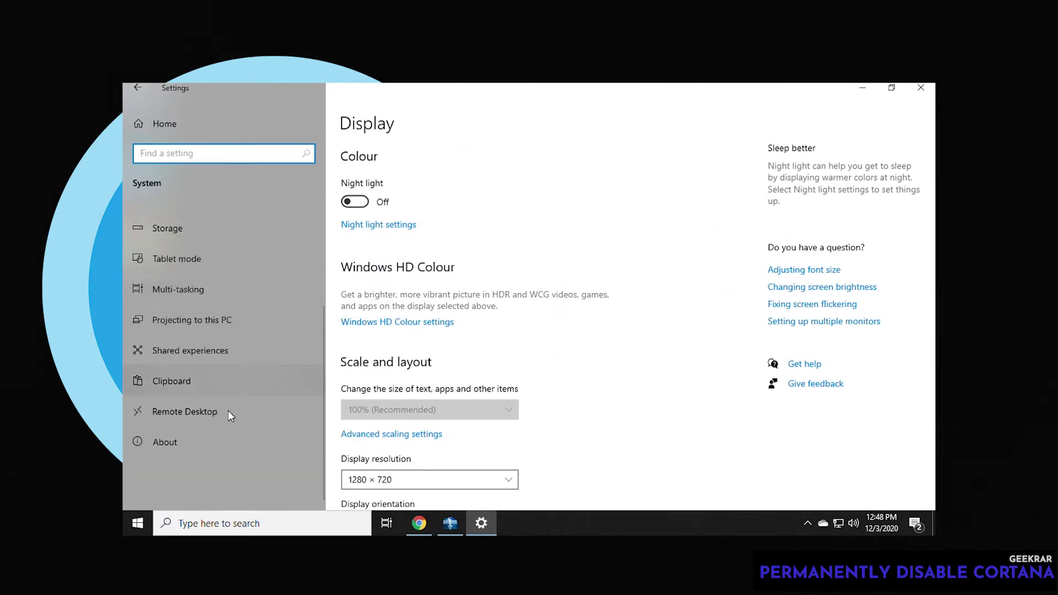
{"action": "left_click", "coordinate": [172, 445]}
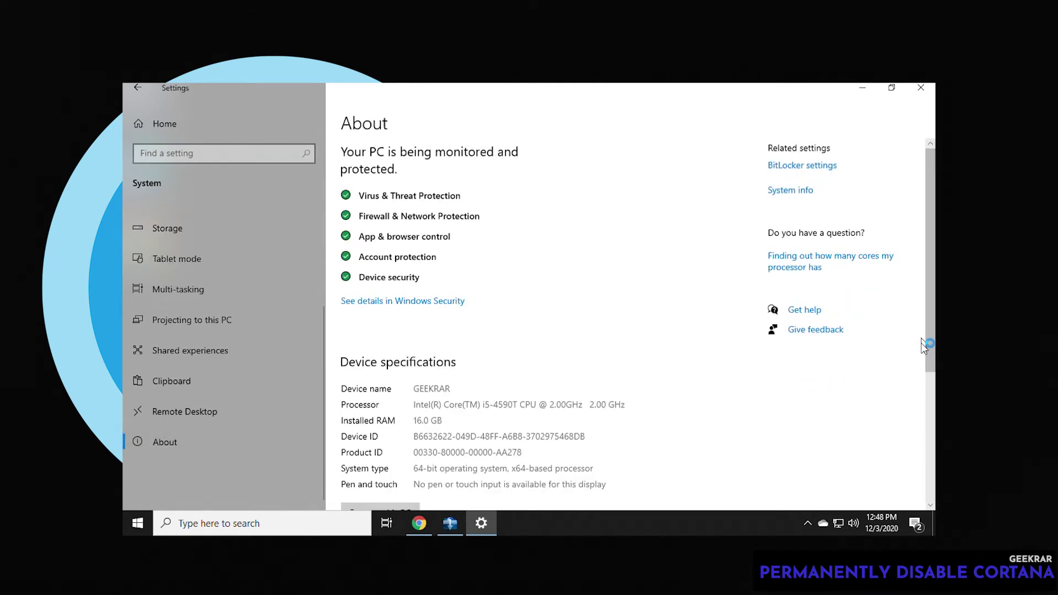
{"action": "scroll", "coordinate": [924, 346], "scroll_direction": "down", "scroll_amount": 5}
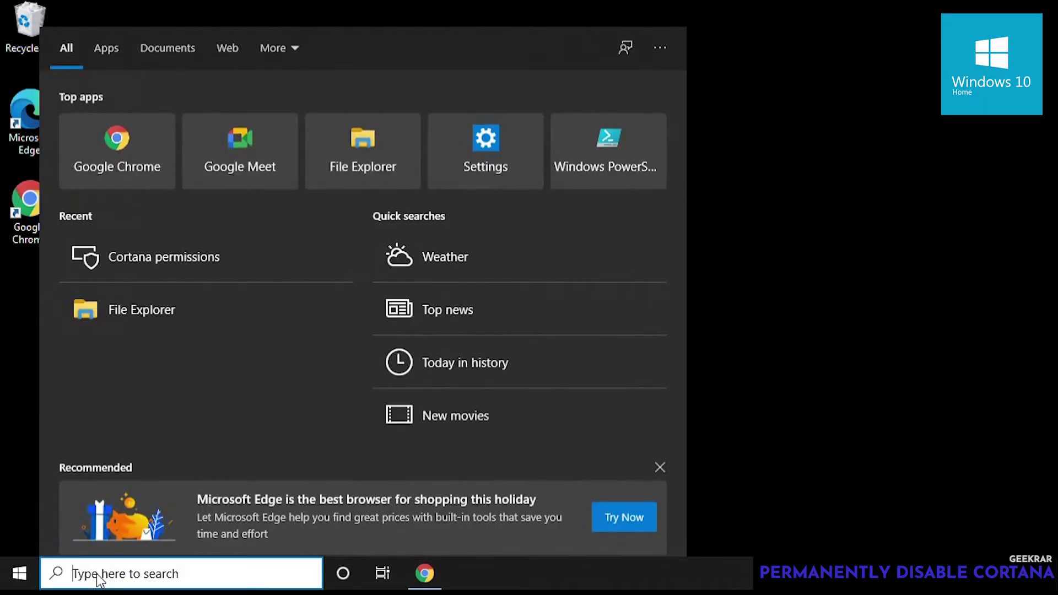
Step: Search for 'regedit' and launch Registry Editor from the results
{"action": "type", "text": "regedit"}
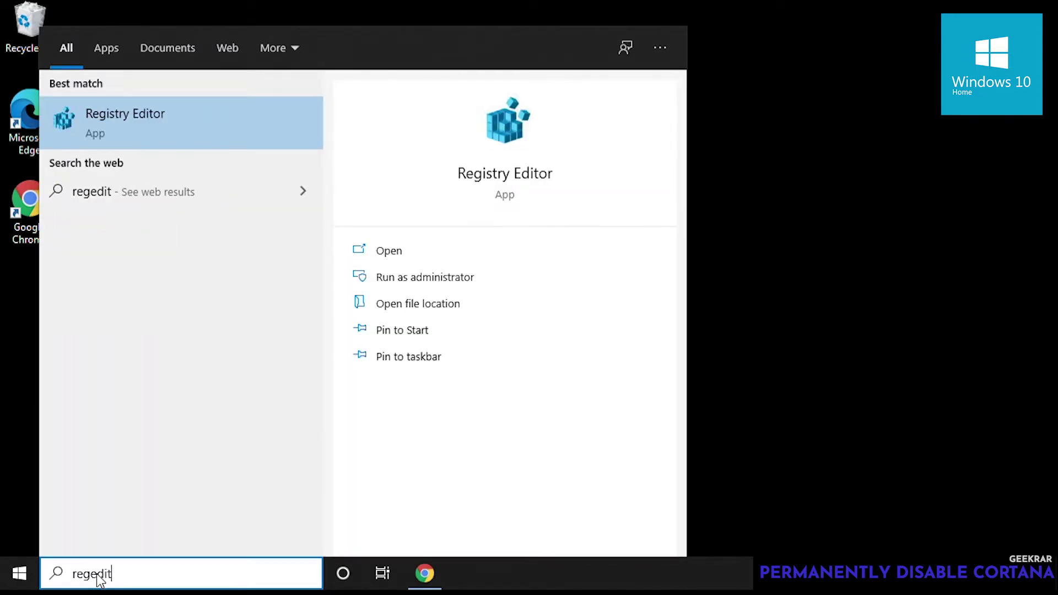
{"action": "left_click", "coordinate": [143, 146]}
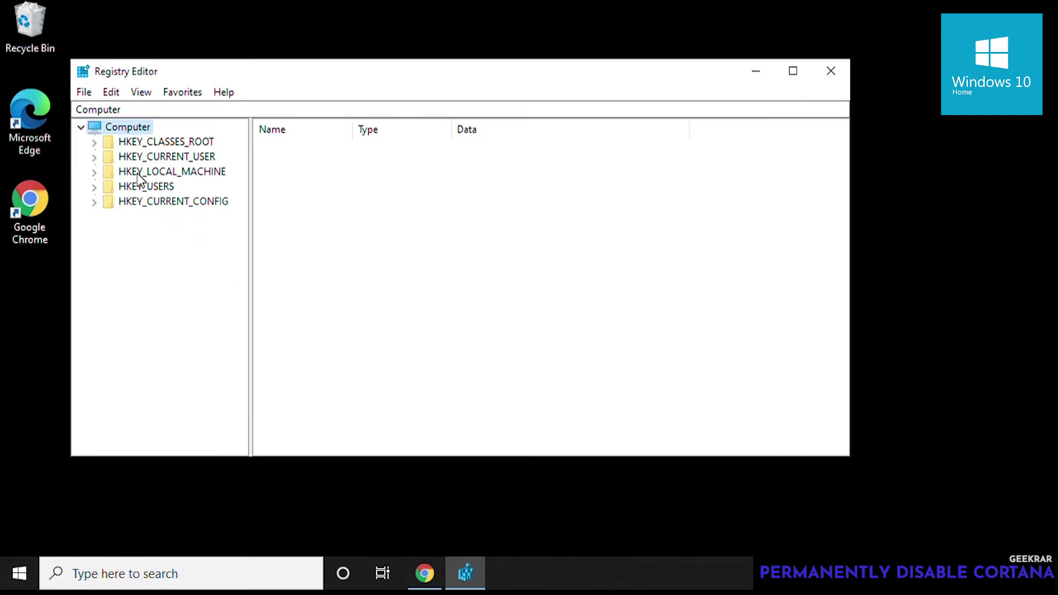
Step: Expand HKEY_LOCAL_MACHINE > SOFTWARE > Policies > Microsoft and select the Windows key
{"action": "left_click", "coordinate": [96, 173]}
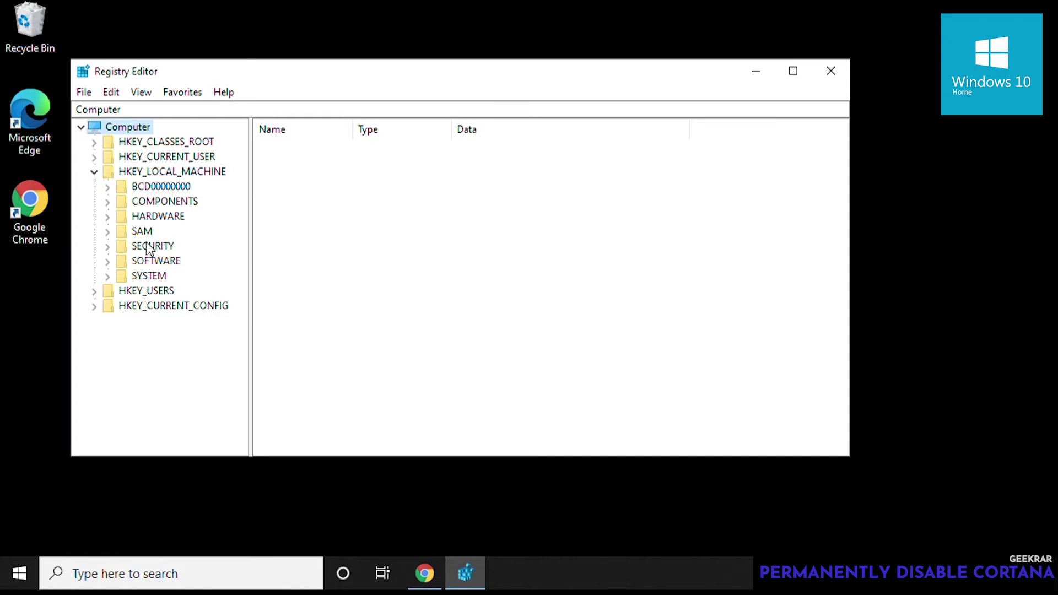
{"action": "left_click", "coordinate": [107, 262]}
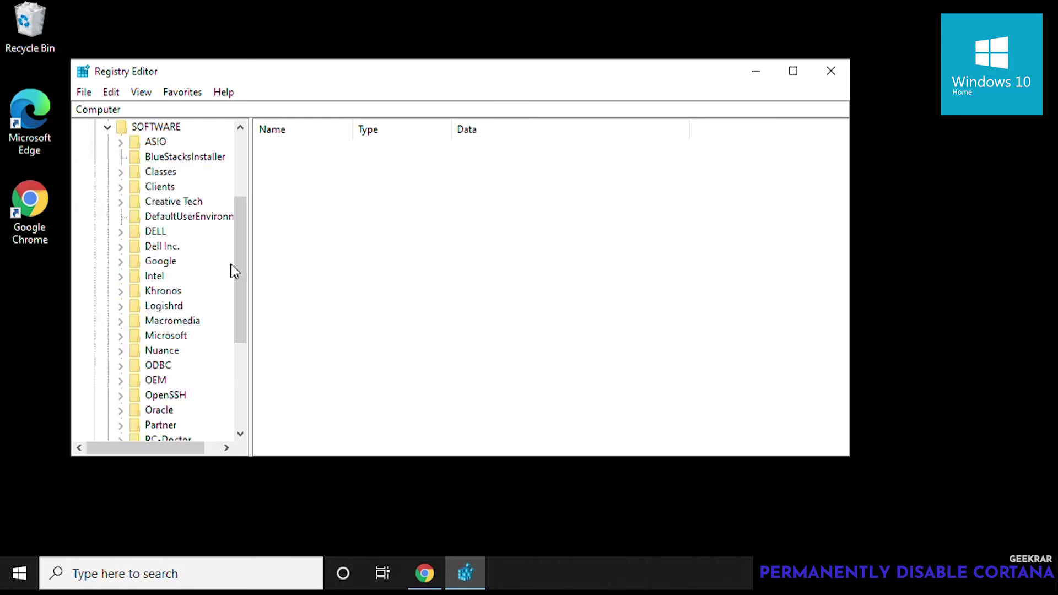
{"action": "left_click_drag", "start_coordinate": [242, 270], "coordinate": [243, 338]}
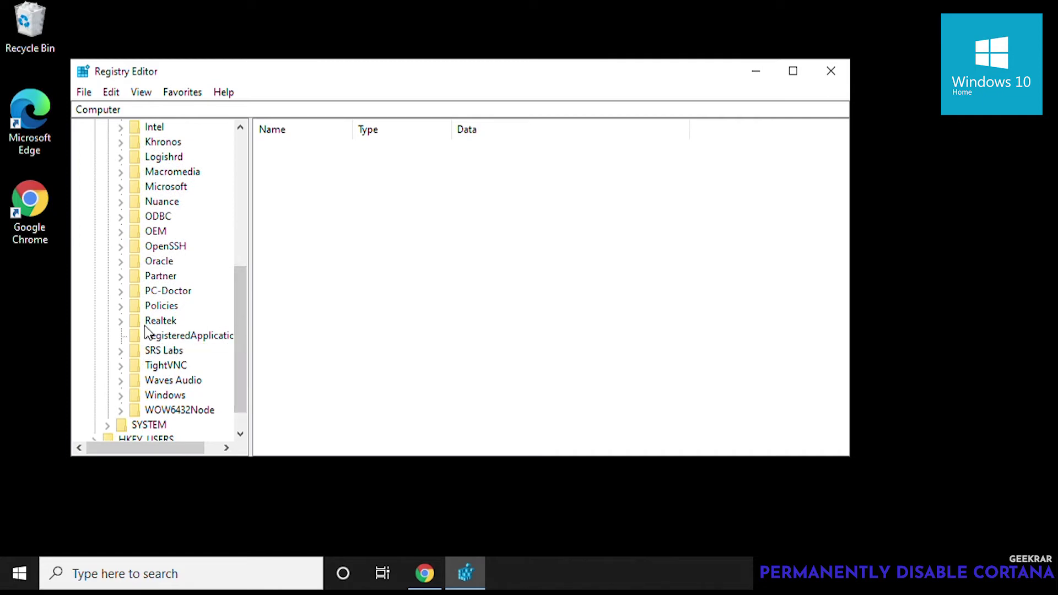
{"action": "left_click", "coordinate": [122, 306]}
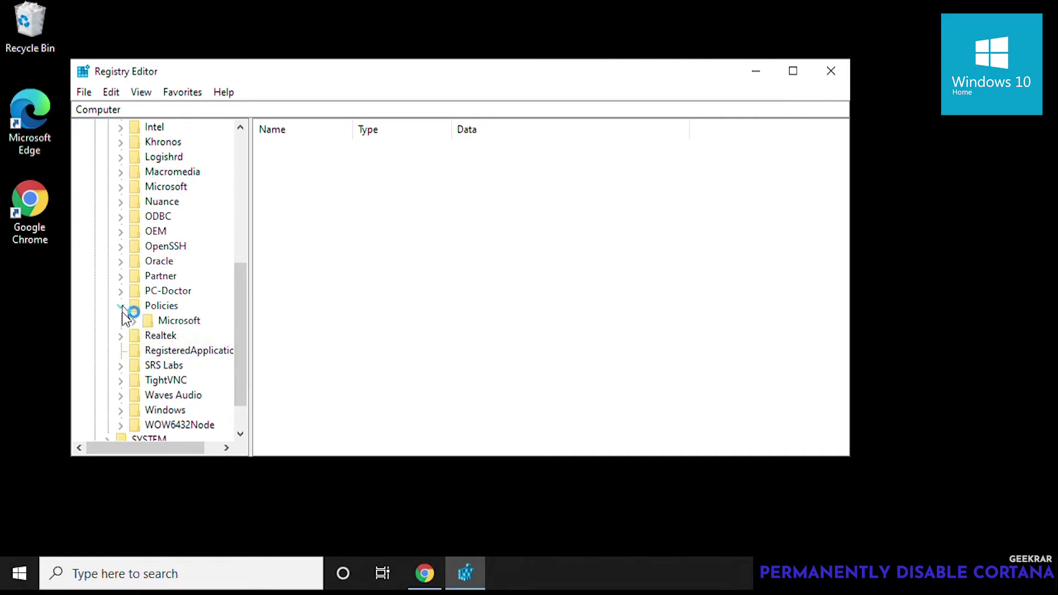
{"action": "left_click", "coordinate": [168, 322]}
{"action": "left_click", "coordinate": [134, 321]}
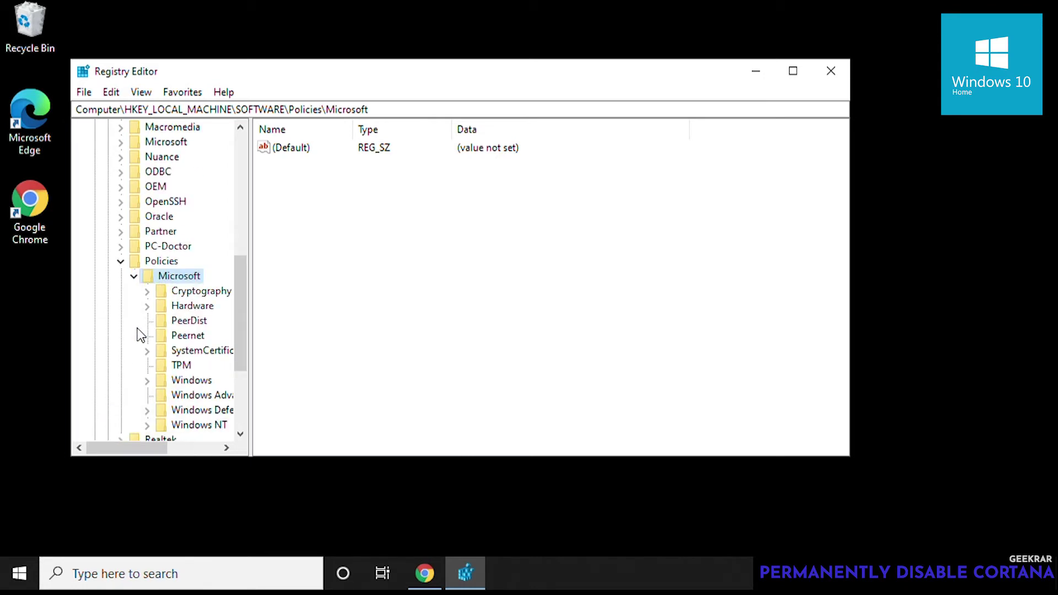
{"action": "left_click", "coordinate": [187, 386]}
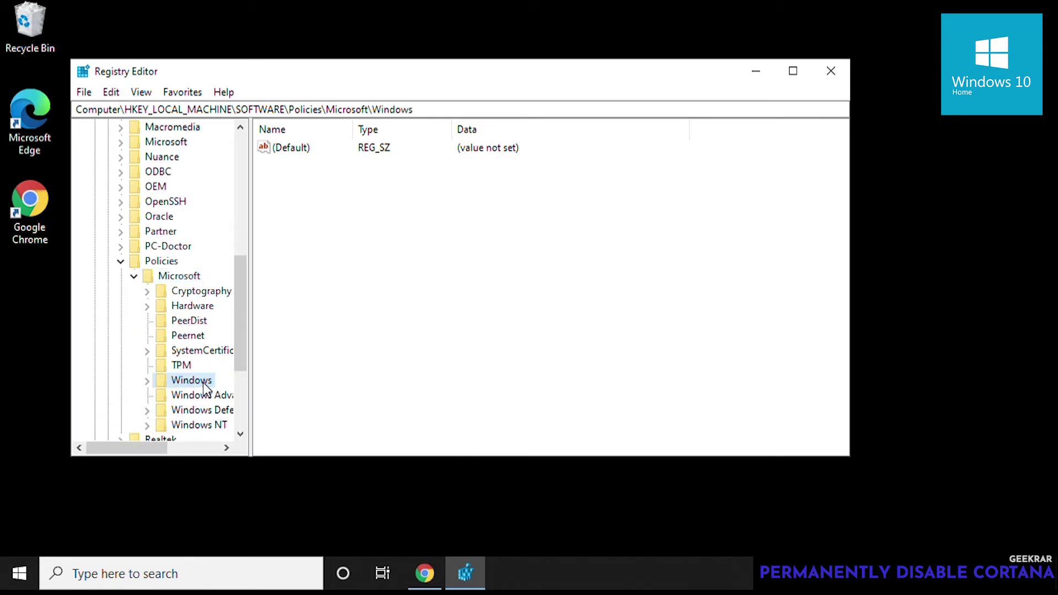
Step: Add a new subkey named 'Windows Search' under the Windows key
{"action": "right_click", "coordinate": [200, 388]}
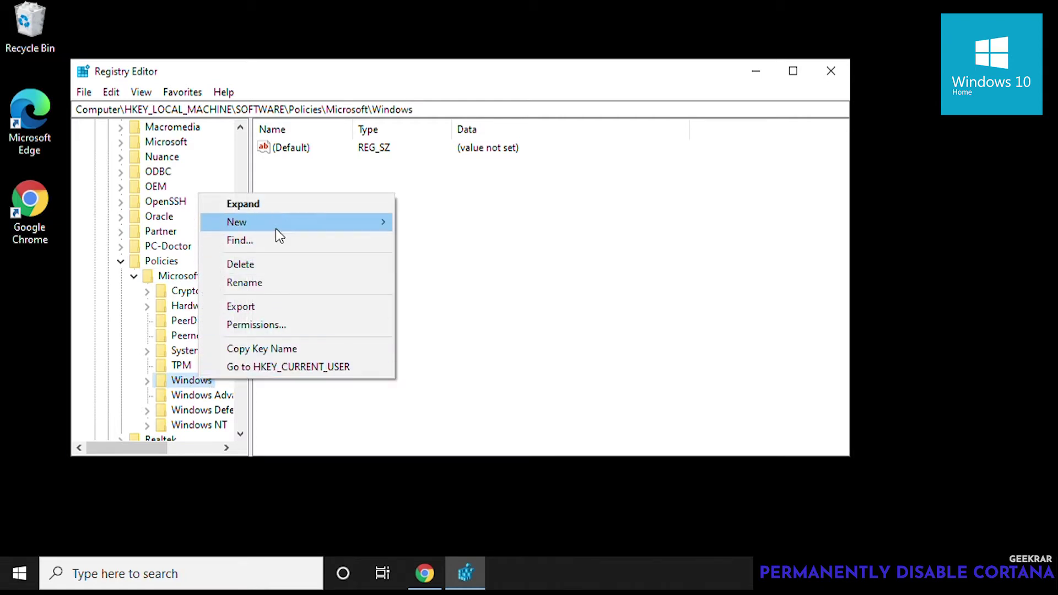
{"action": "mouse_move", "coordinate": [276, 227]}
{"action": "left_click", "coordinate": [451, 227]}
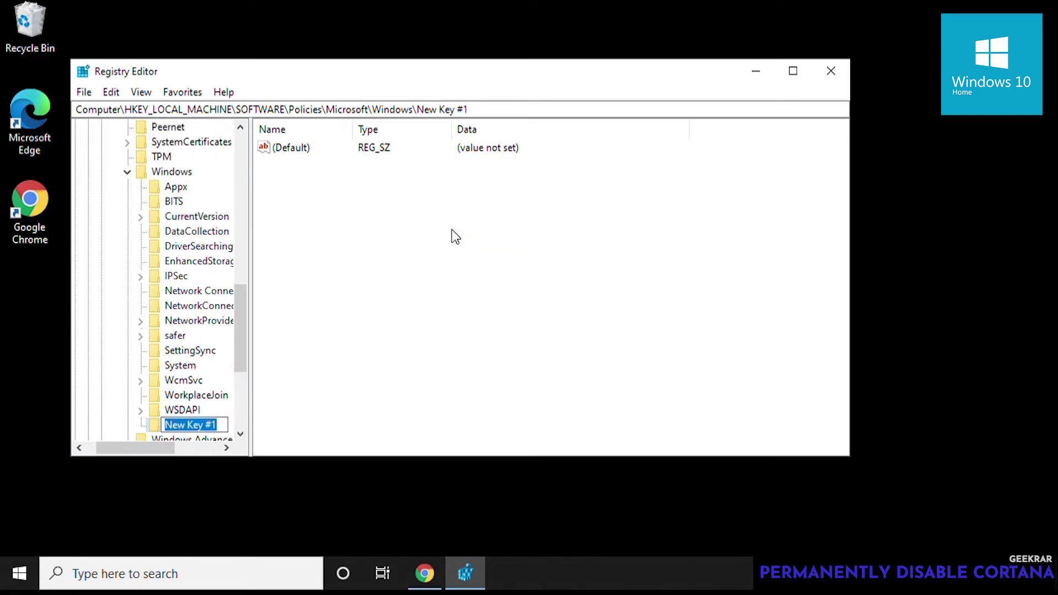
{"action": "type", "text": "Win"}
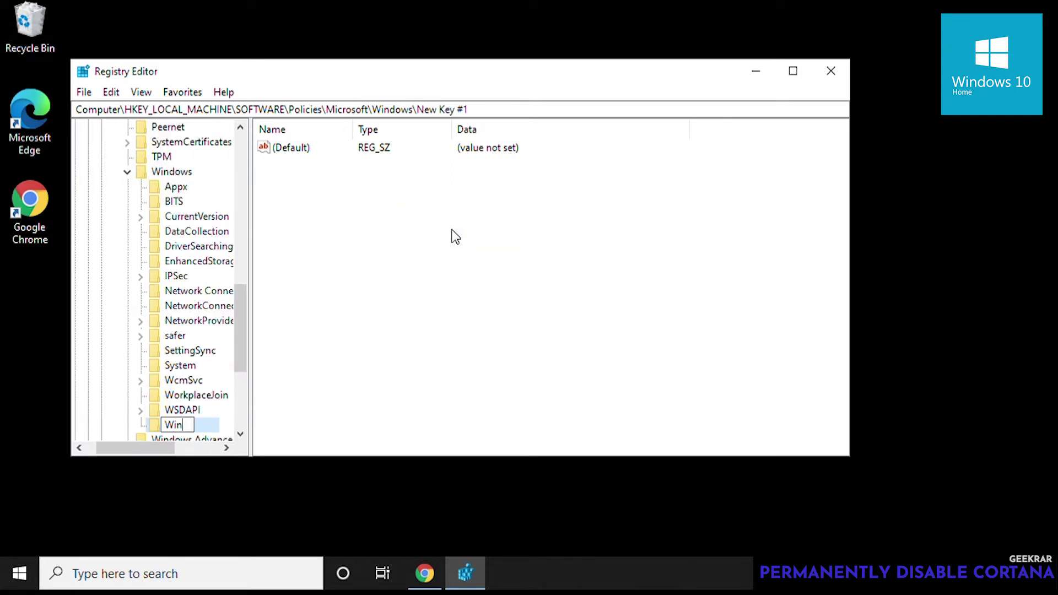
{"action": "type", "text": "dows Sear"}
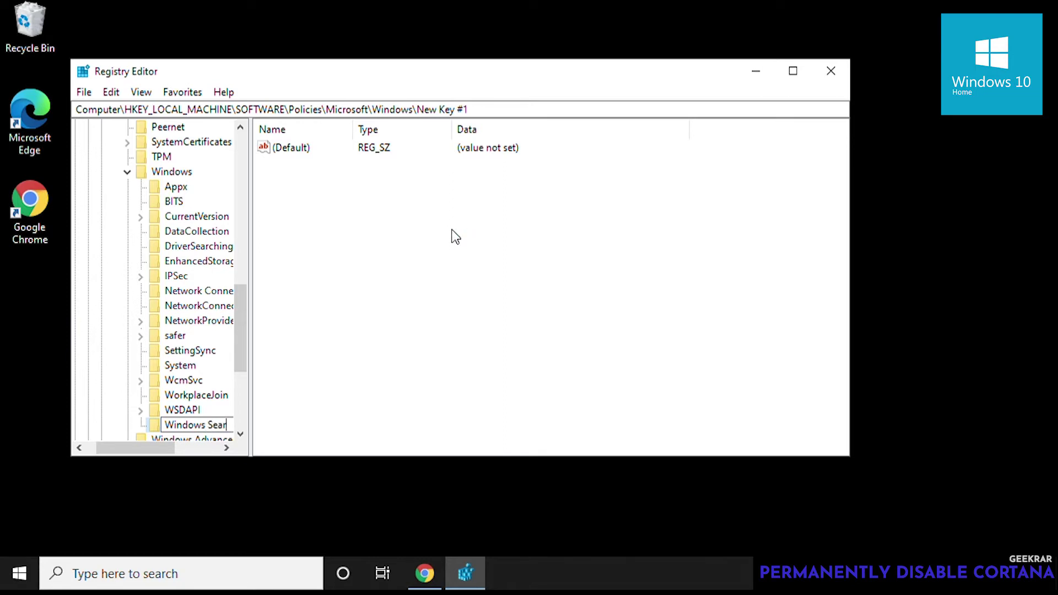
{"action": "type", "text": "ch"}
{"action": "key", "text": "Return"}
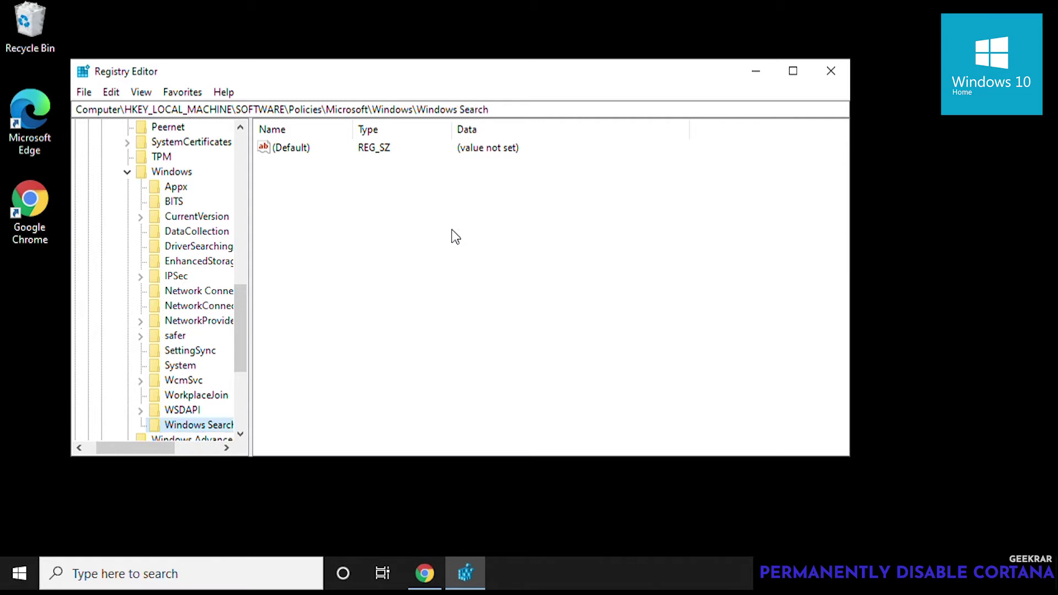
Step: Add a DWORD (32-bit) value named AllowCortana with data 0 and open it for editing
{"action": "right_click", "coordinate": [290, 207]}
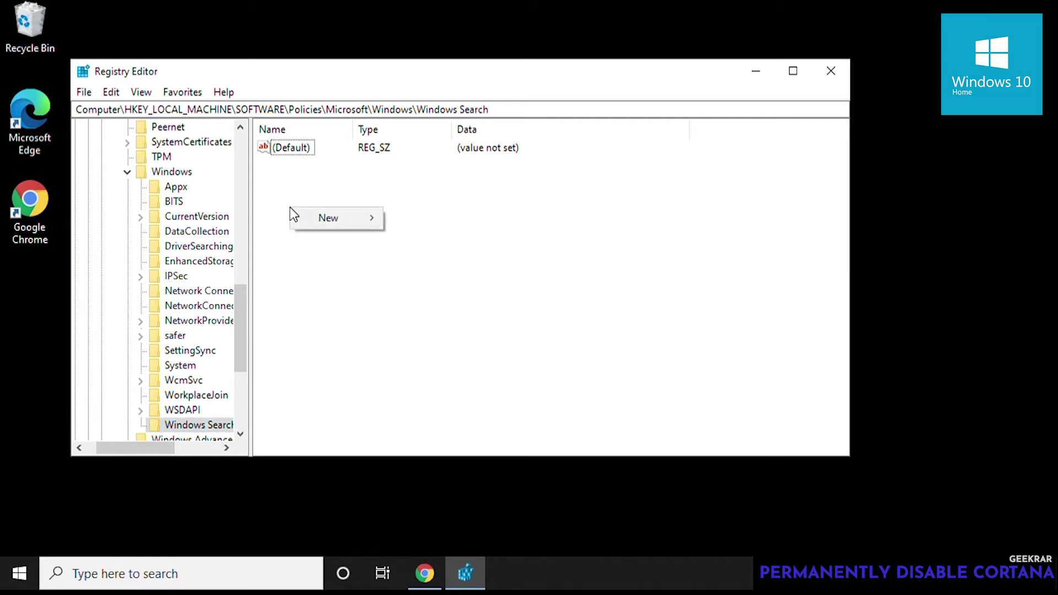
{"action": "mouse_move", "coordinate": [303, 219]}
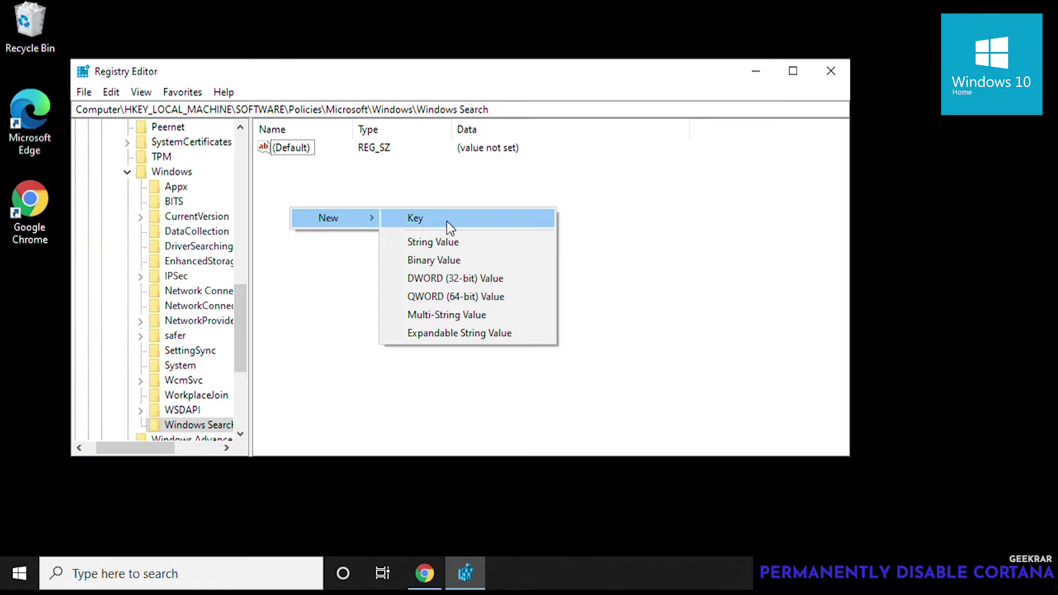
{"action": "left_click", "coordinate": [470, 279]}
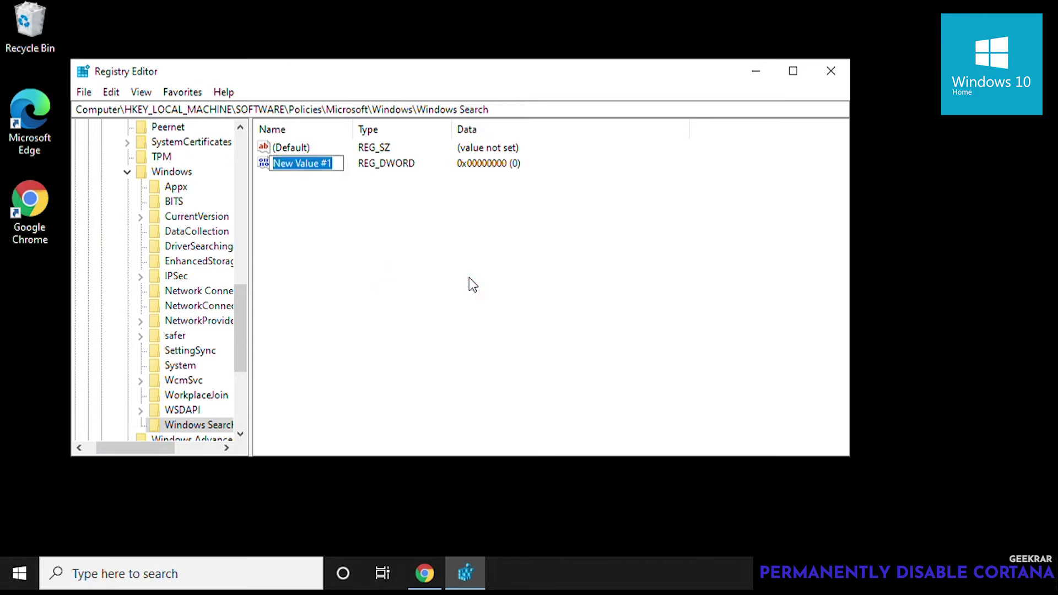
{"action": "type", "text": "Allow"}
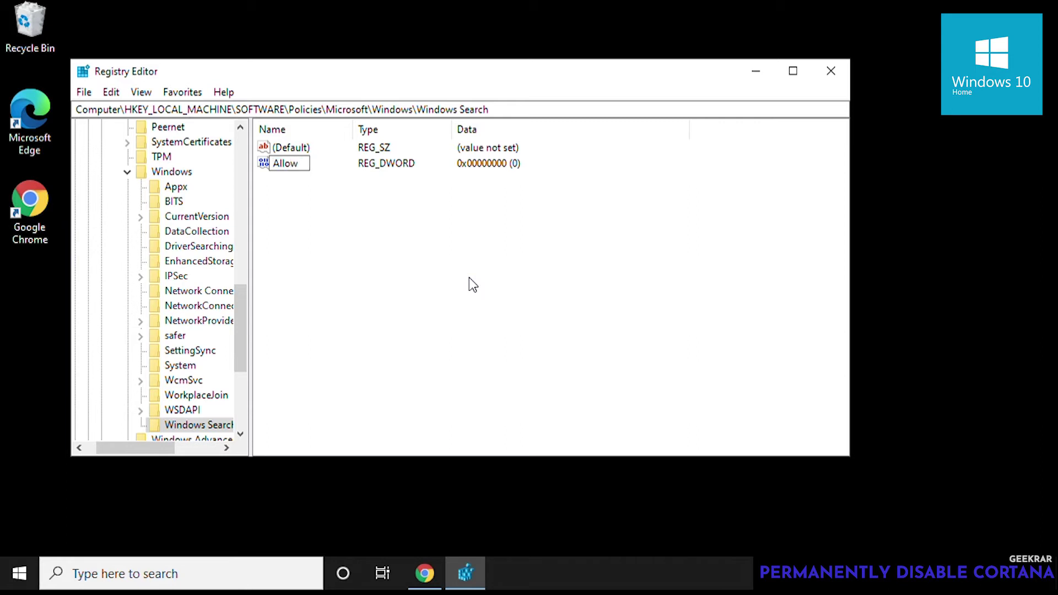
{"action": "type", "text": "Cortana"}
{"action": "key", "text": "Return"}
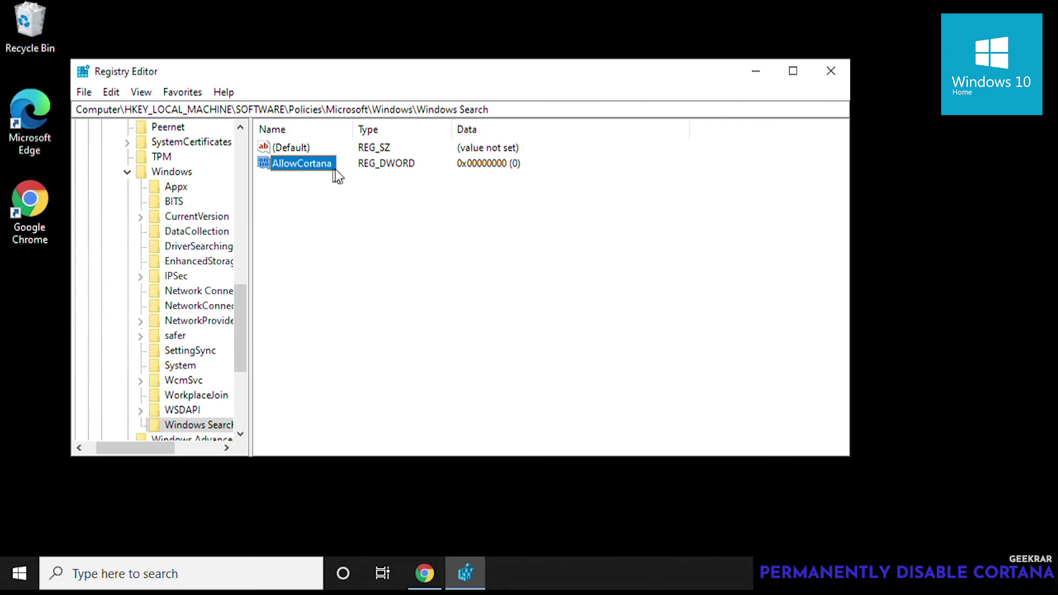
{"action": "double_click", "coordinate": [306, 164]}
{"action": "right_click", "coordinate": [307, 170]}
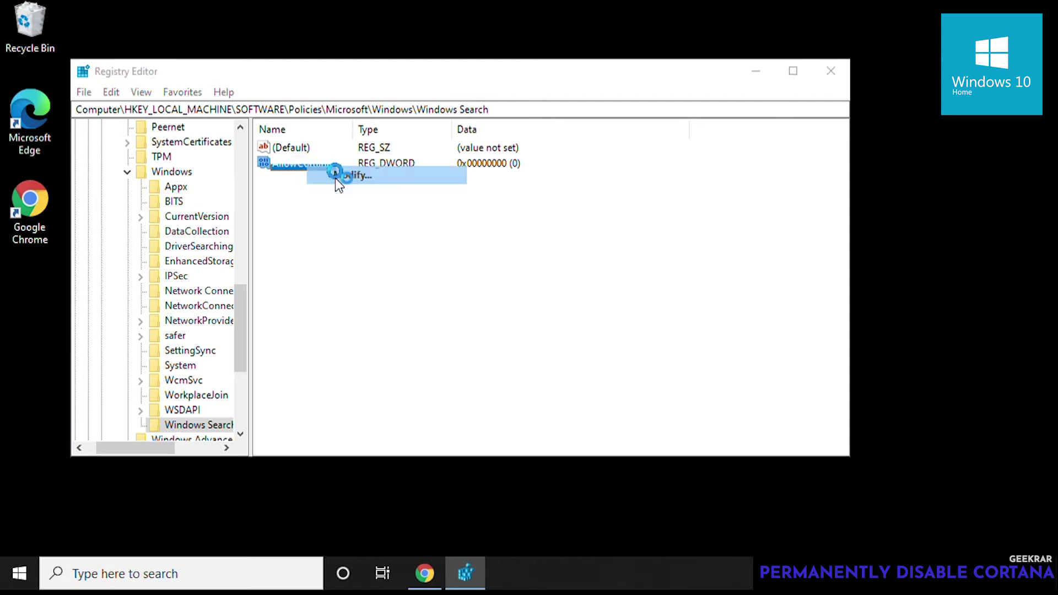
{"action": "left_click", "coordinate": [335, 176]}
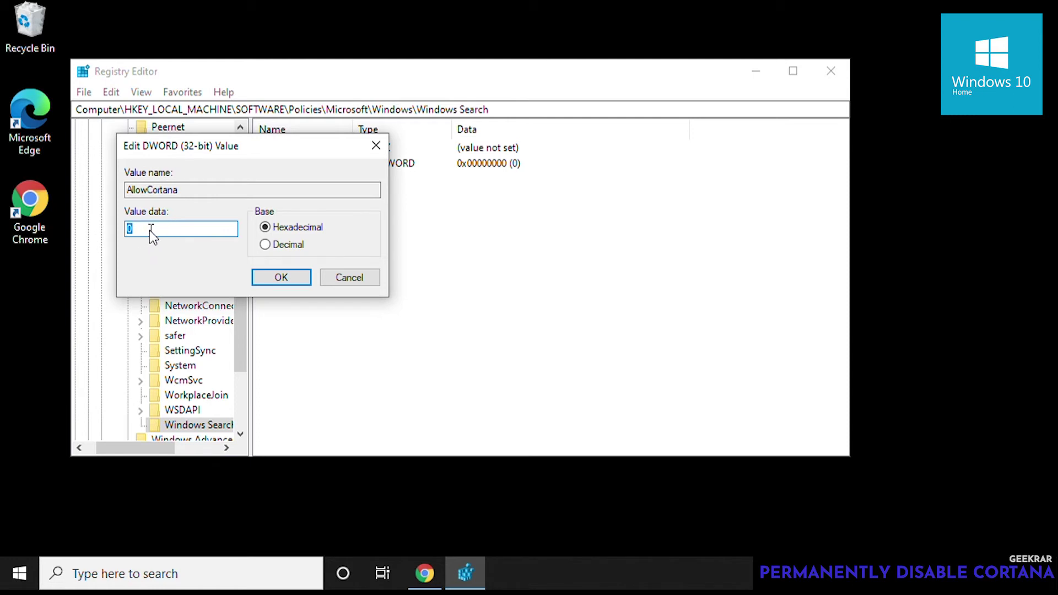
{"action": "left_click", "coordinate": [289, 279]}
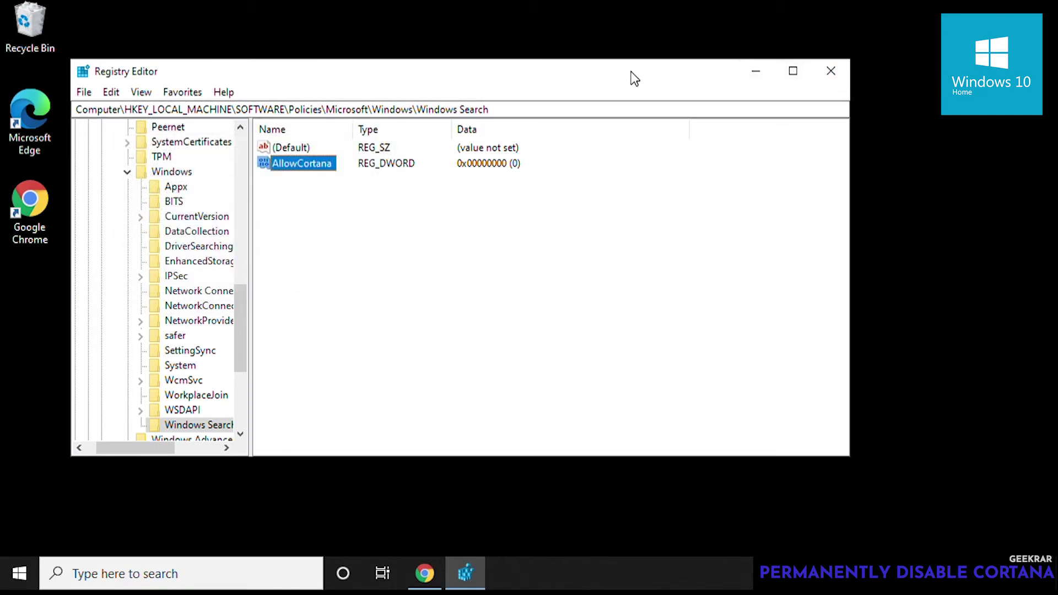
{"action": "left_click_drag", "start_coordinate": [631, 72], "coordinate": [609, 79]}
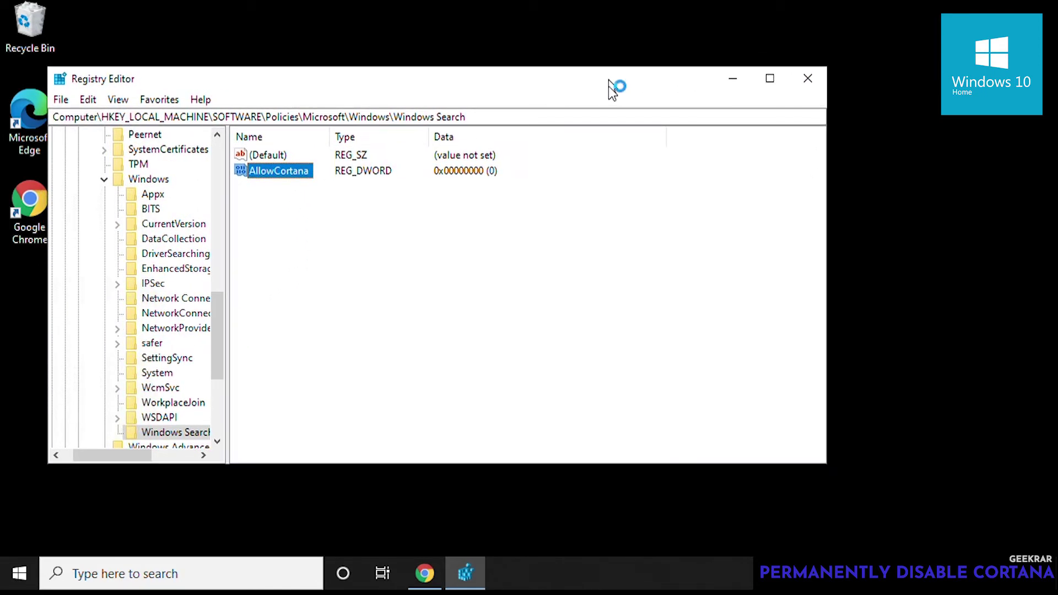
Step: Close Registry Editor, restart the PC, then bring up Windows search after reboot
{"action": "left_click", "coordinate": [809, 80]}
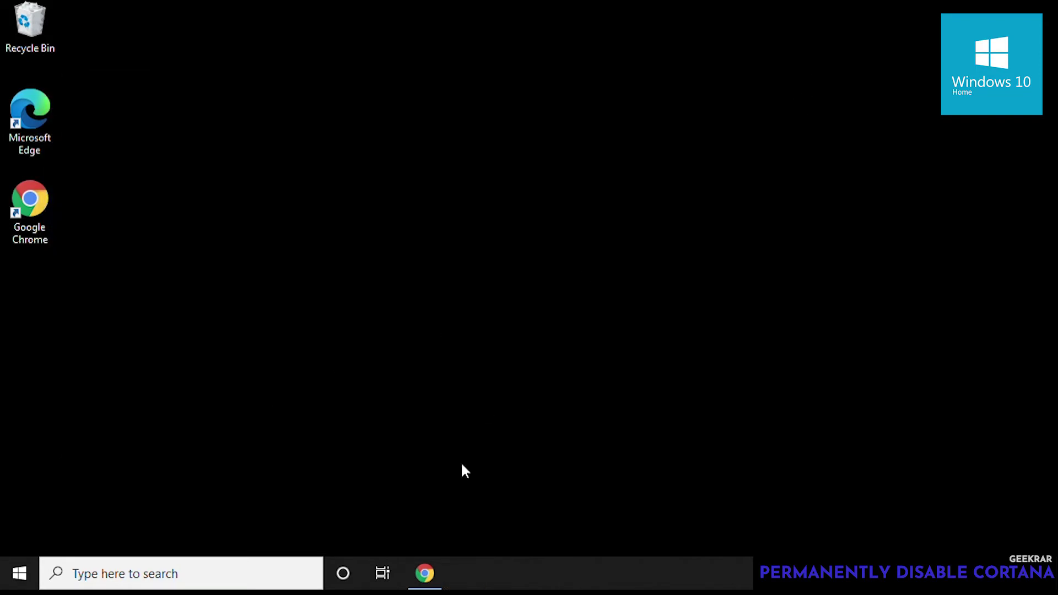
{"action": "left_click", "coordinate": [15, 574]}
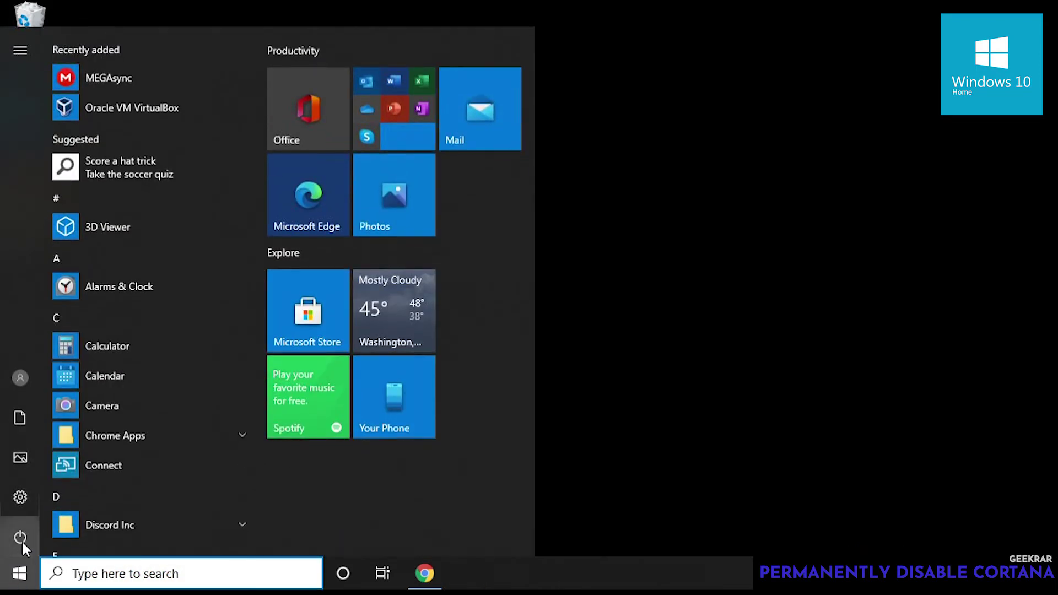
{"action": "left_click", "coordinate": [21, 539]}
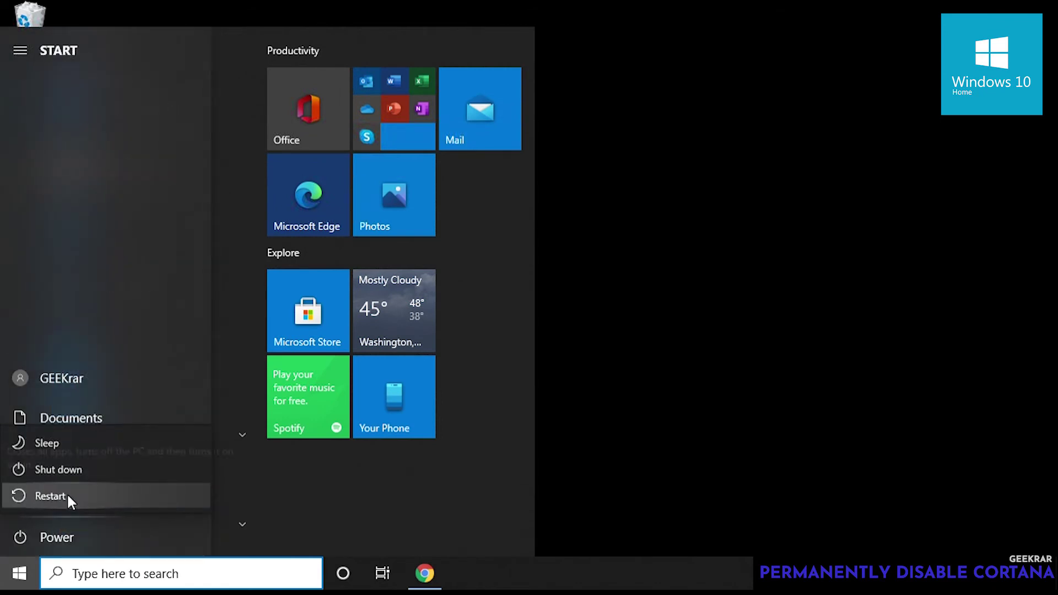
{"action": "left_click", "coordinate": [68, 493]}
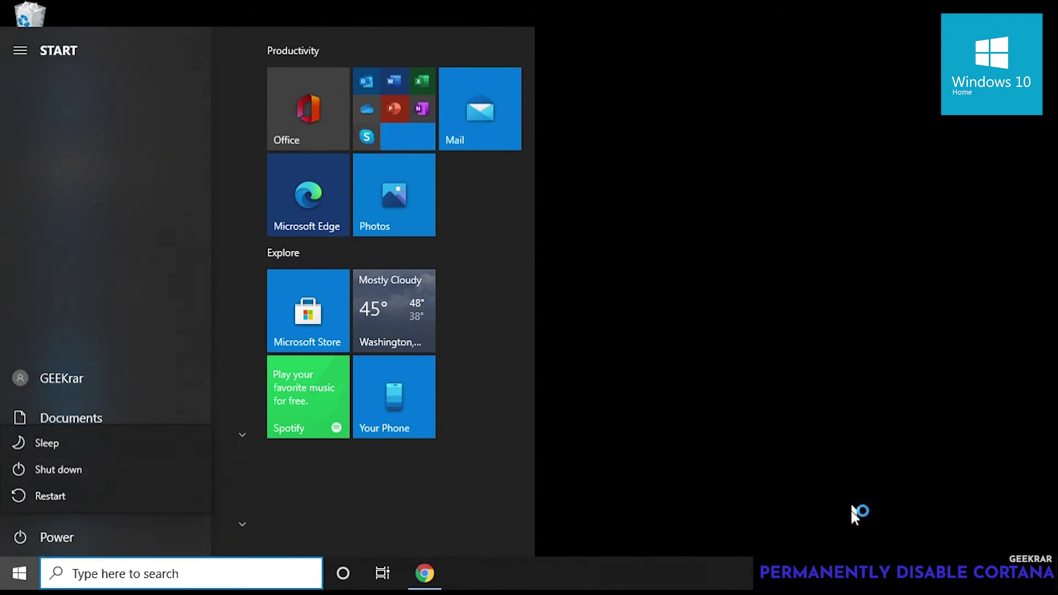
{"action": "left_click", "coordinate": [142, 499]}
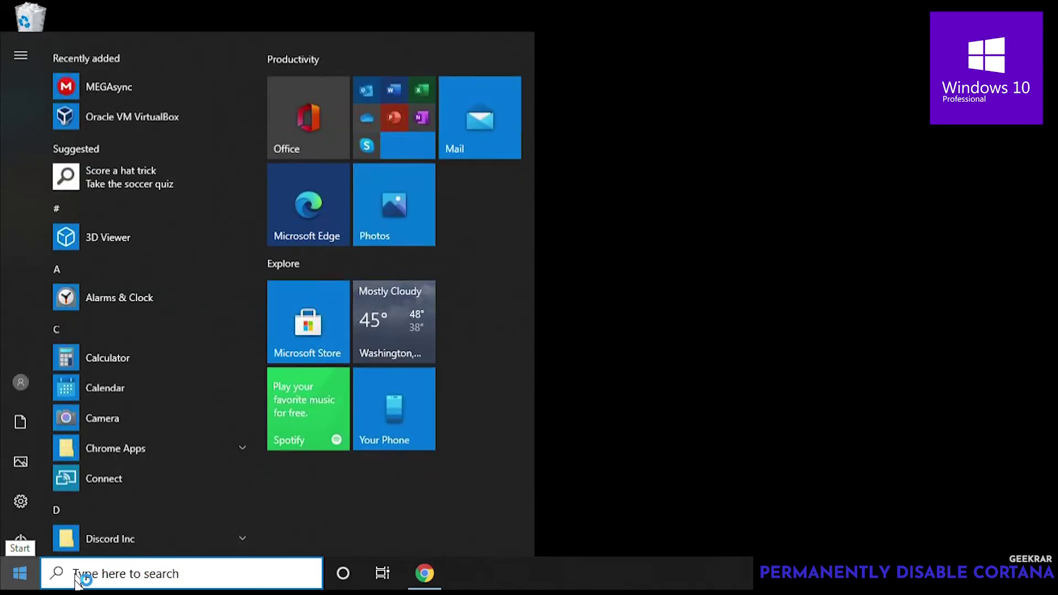
{"action": "left_click", "coordinate": [76, 576]}
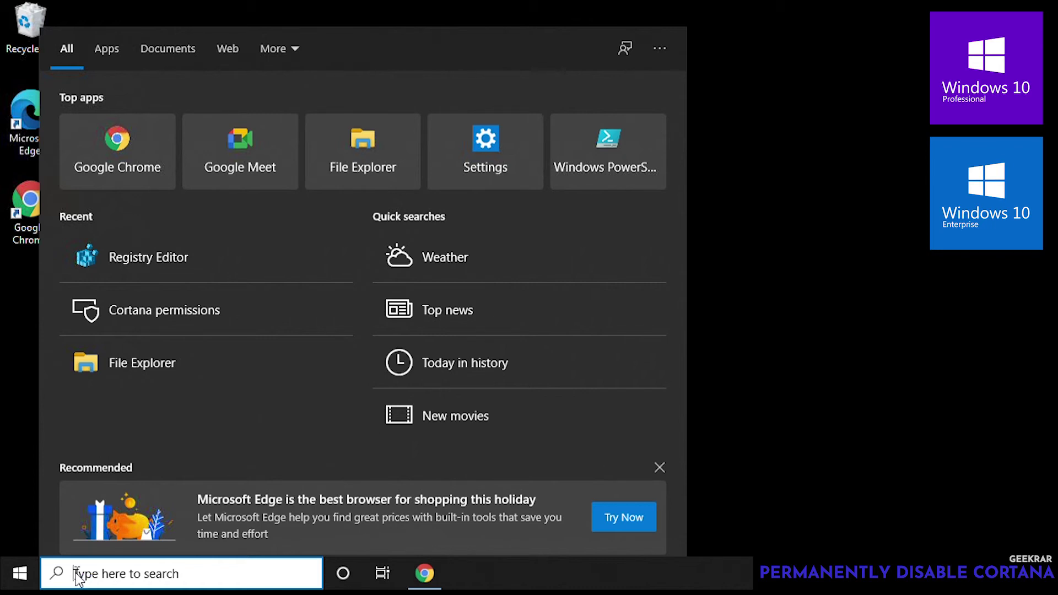
Step: Search for 'edit group policy' and launch the Edit group policy tool
{"action": "type", "text": "edit "}
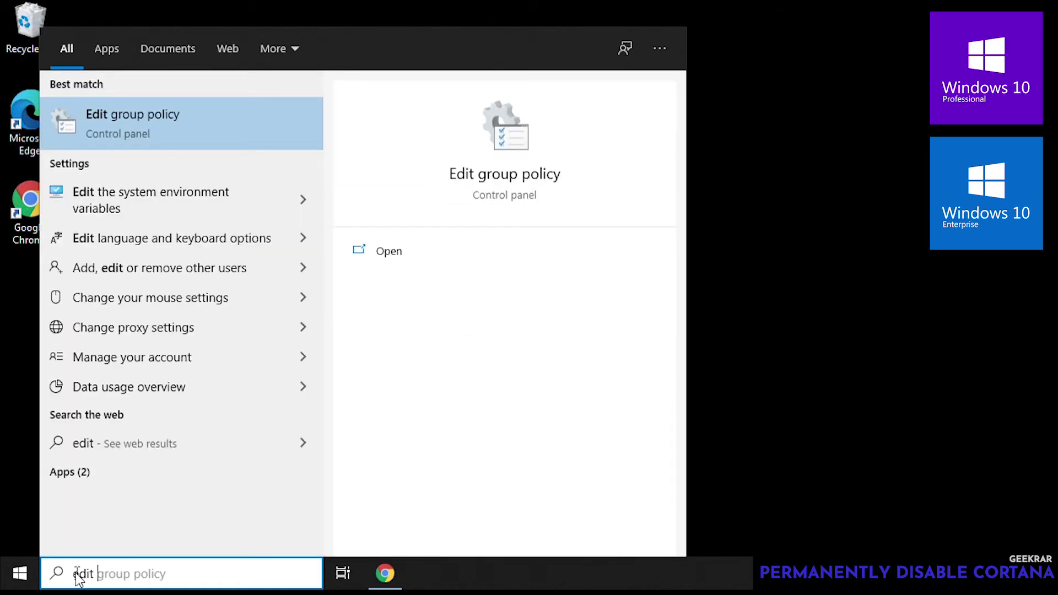
{"action": "type", "text": "group p"}
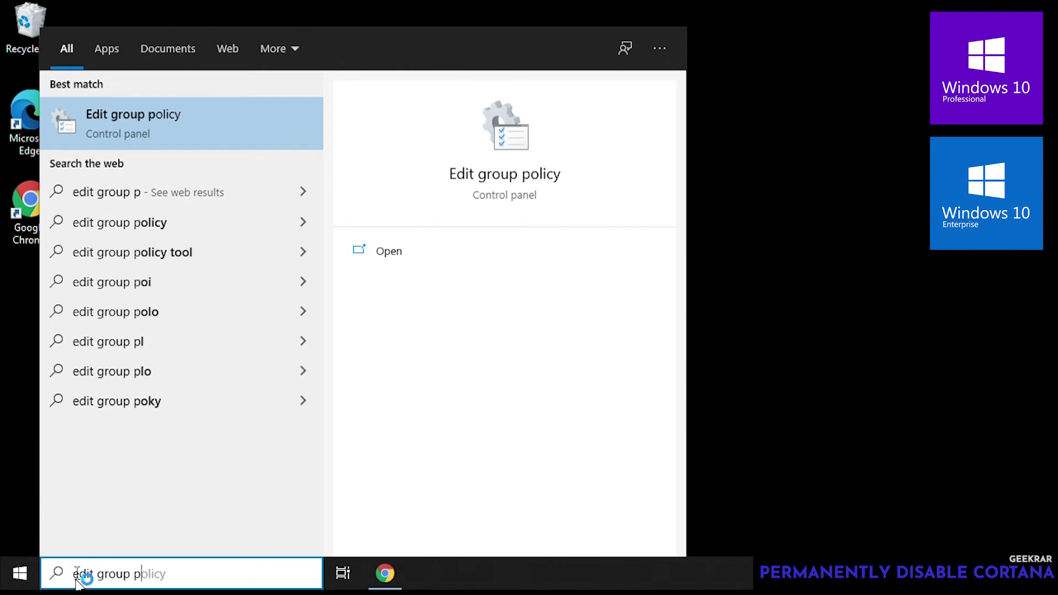
{"action": "type", "text": "olicy"}
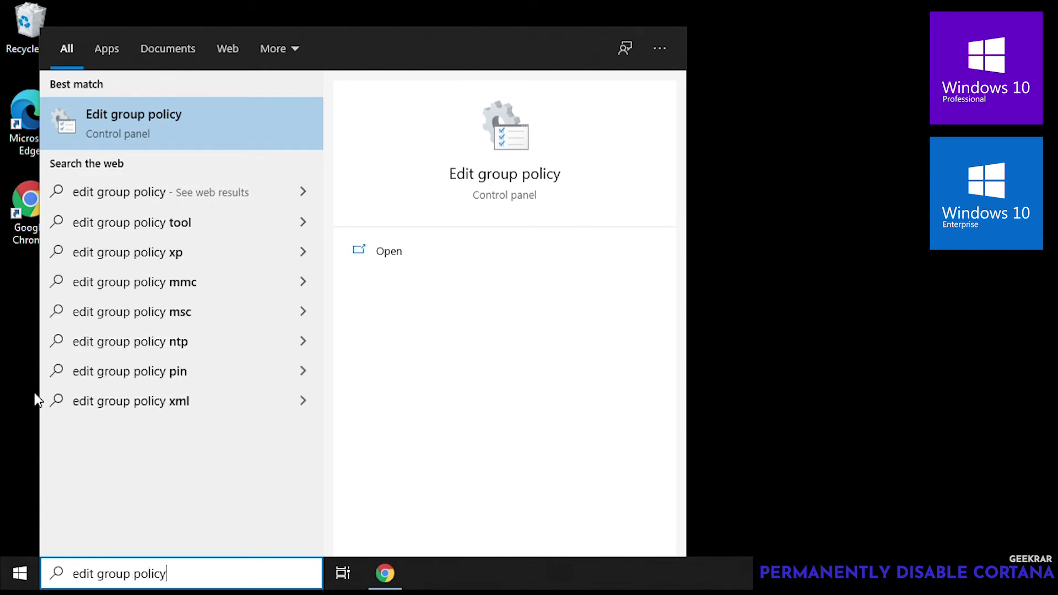
{"action": "left_click", "coordinate": [154, 136]}
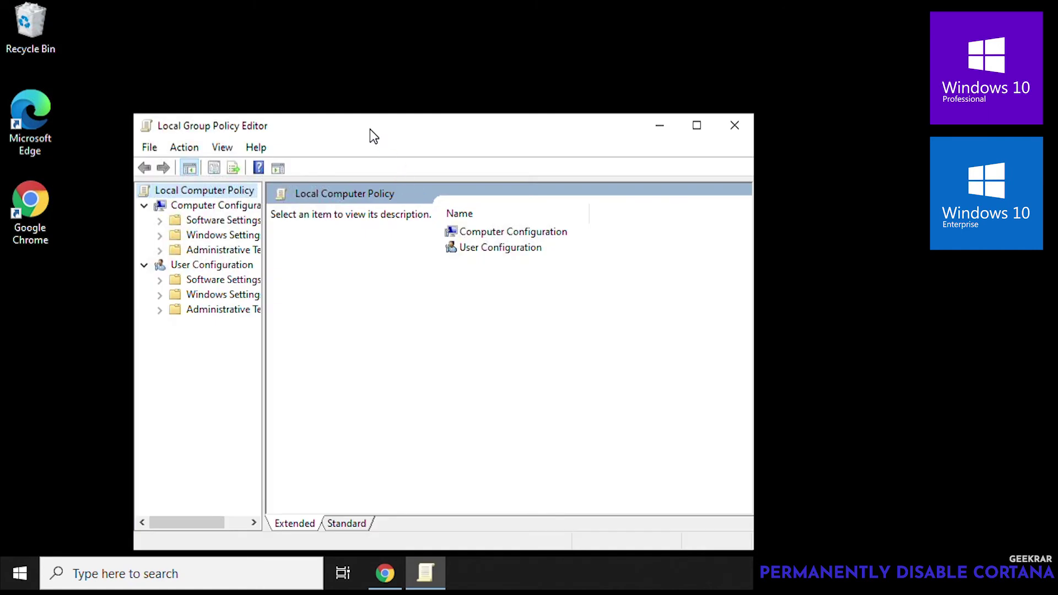
Step: Move and enlarge the Local Group Policy Editor window and widen its tree pane
{"action": "left_click_drag", "start_coordinate": [371, 134], "coordinate": [294, 65]}
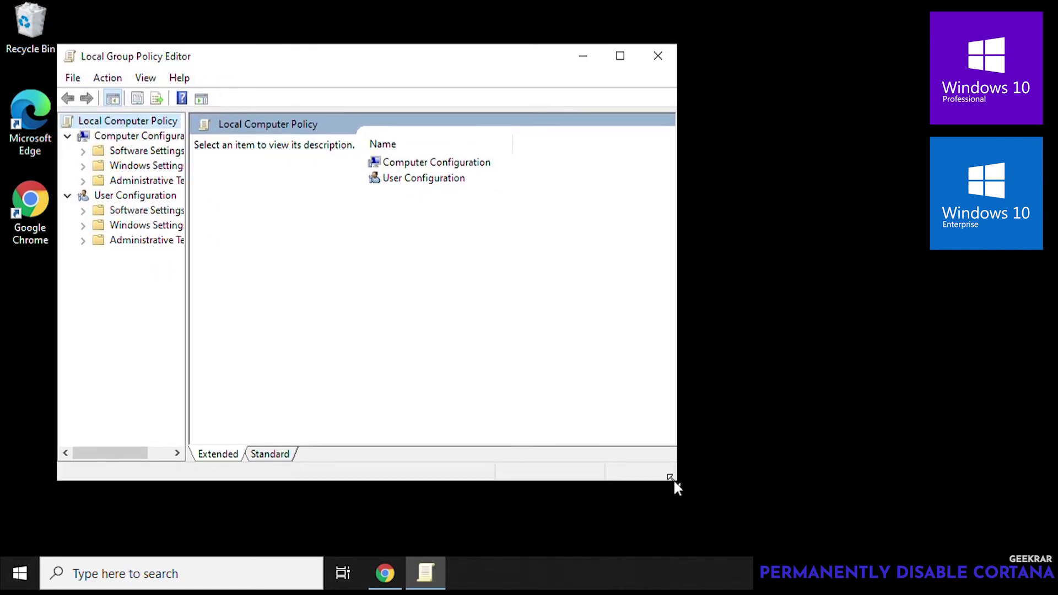
{"action": "left_click_drag", "start_coordinate": [676, 483], "coordinate": [760, 488]}
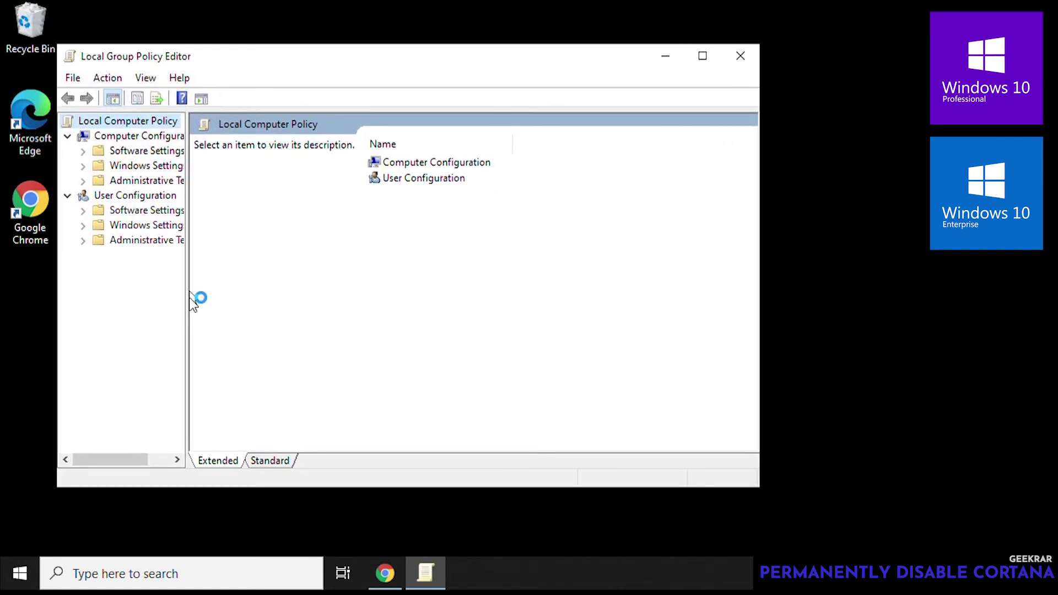
{"action": "left_click_drag", "start_coordinate": [189, 296], "coordinate": [295, 293]}
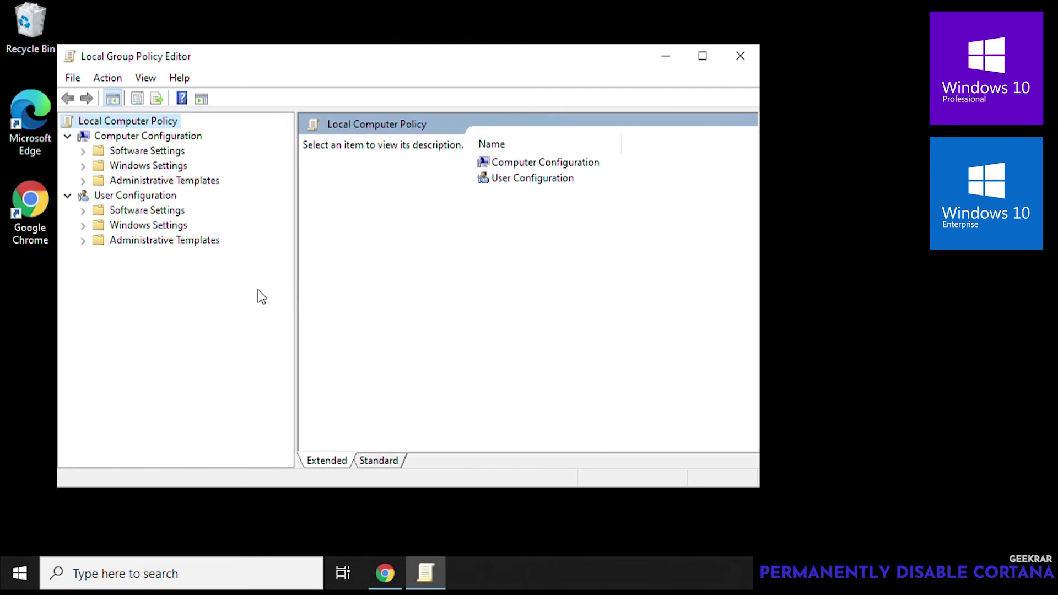
Step: Navigate Computer Configuration > Administrative Templates > Windows Components and select Search
{"action": "key", "text": "Down"}
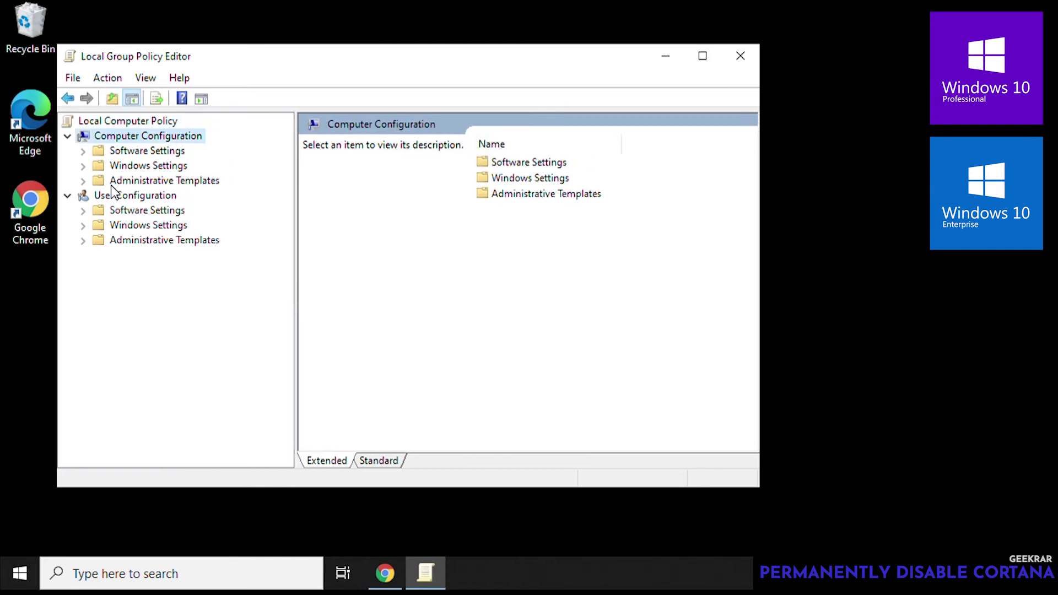
{"action": "left_click", "coordinate": [84, 181]}
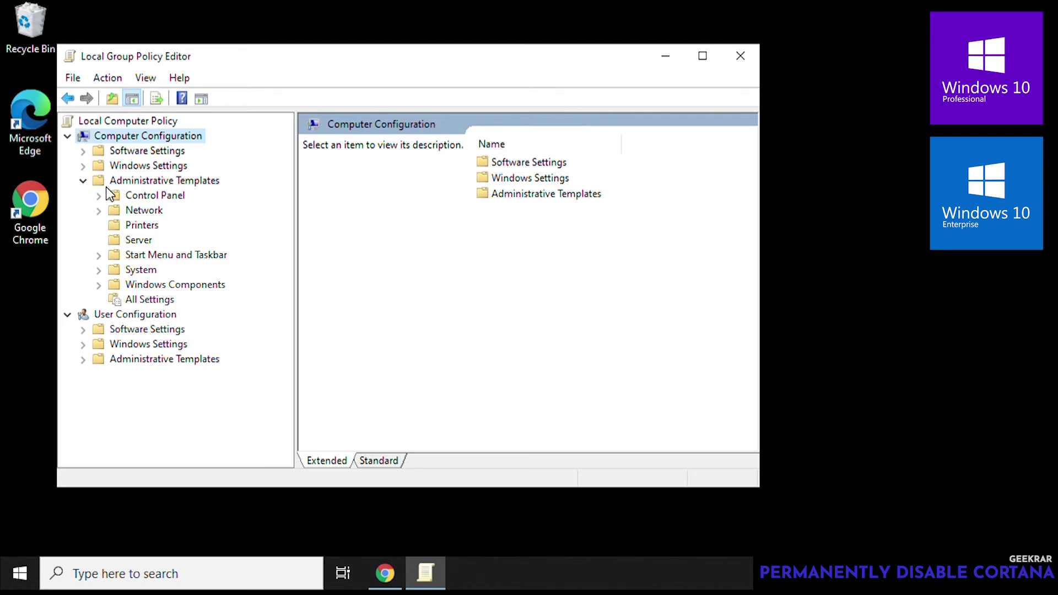
{"action": "left_click", "coordinate": [99, 285]}
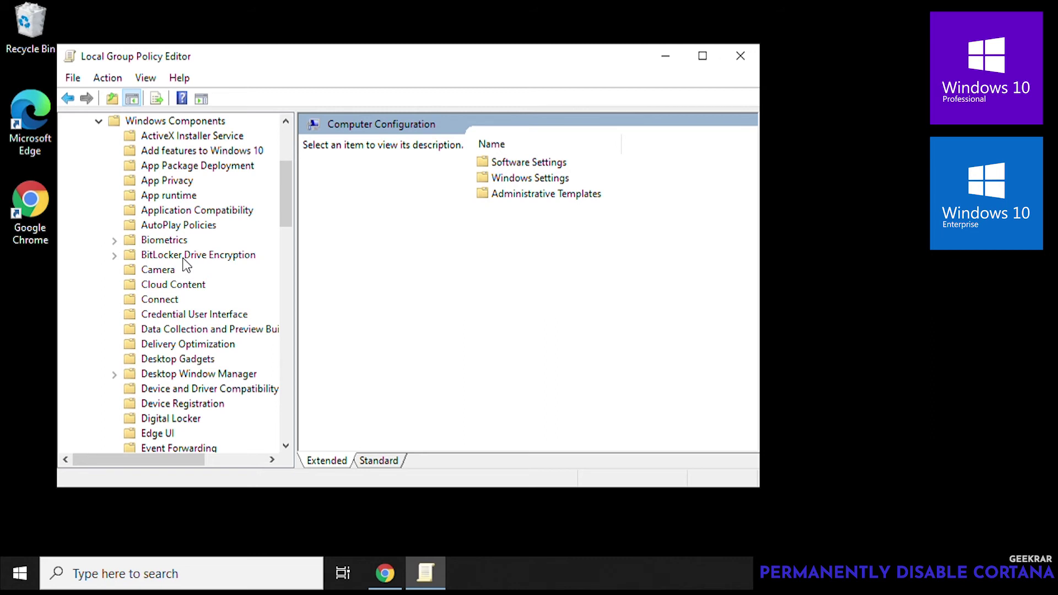
{"action": "left_click_drag", "start_coordinate": [289, 201], "coordinate": [284, 307]}
{"action": "left_click", "coordinate": [157, 359]}
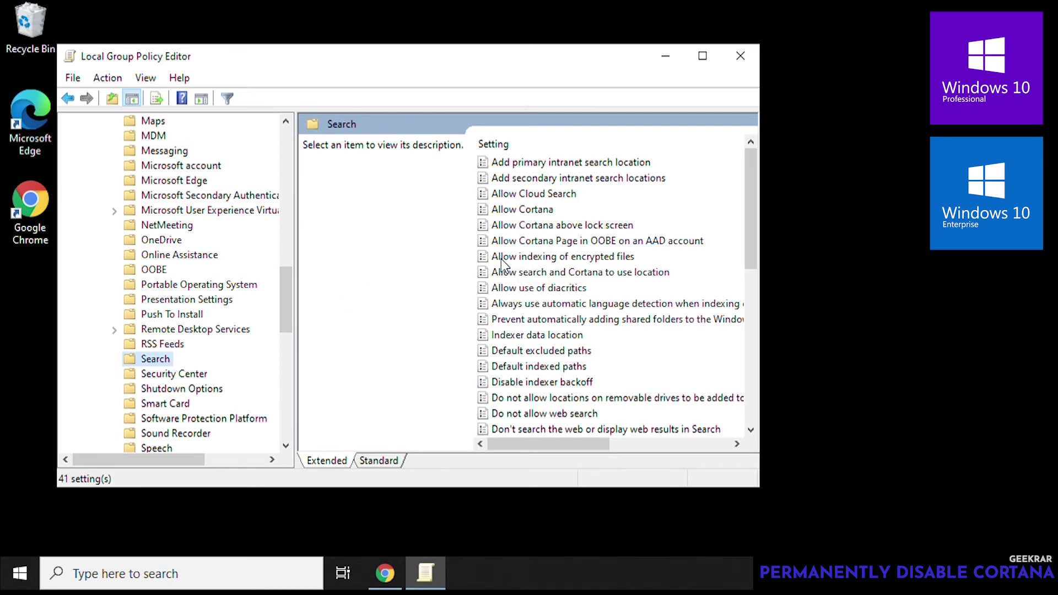
Step: Set the Allow Cortana policy to Disabled and apply it
{"action": "double_click", "coordinate": [513, 213]}
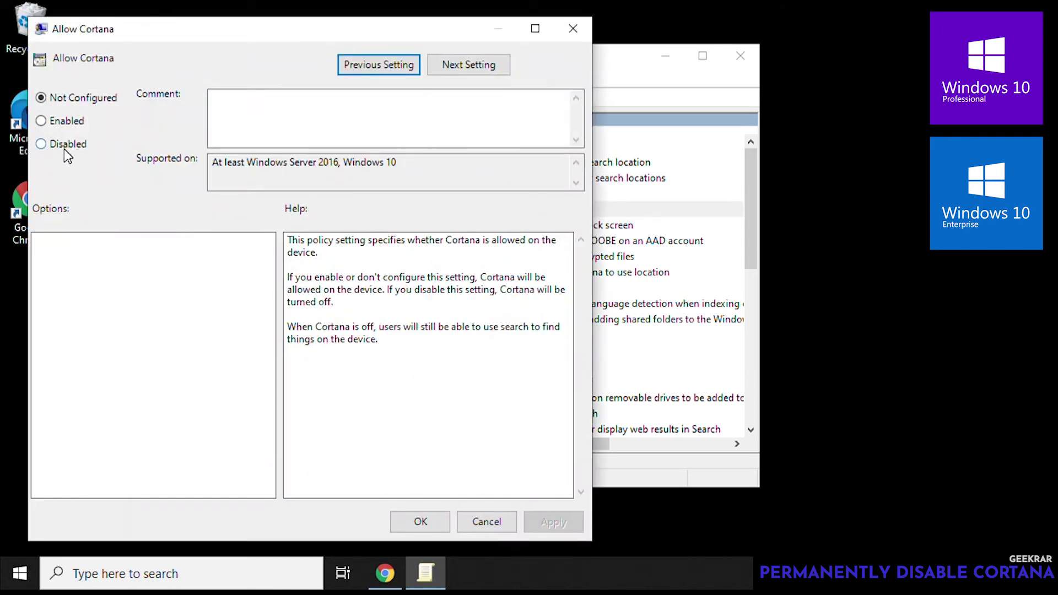
{"action": "left_click", "coordinate": [41, 145]}
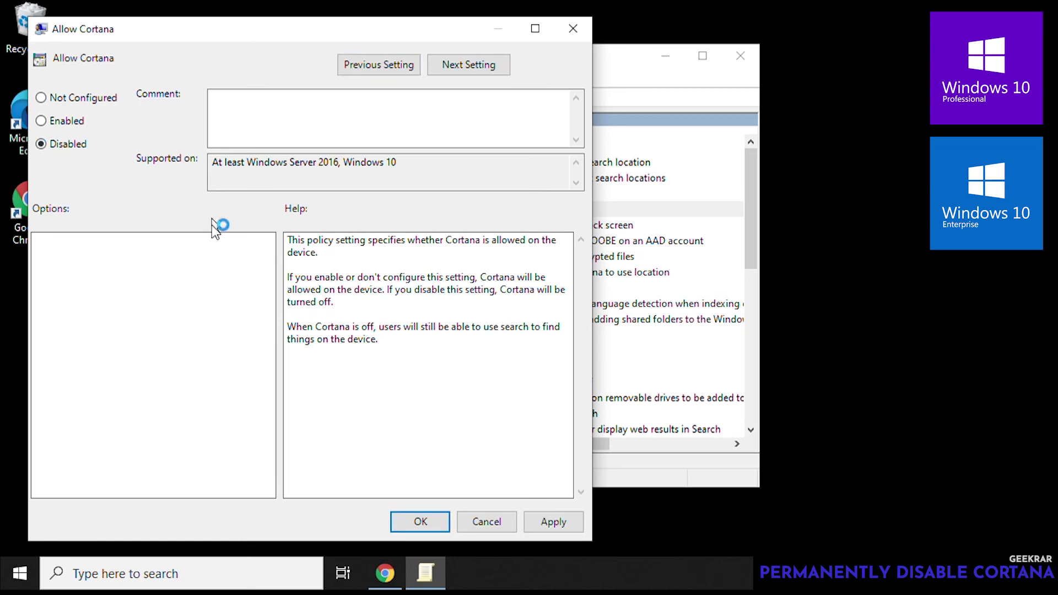
{"action": "left_click", "coordinate": [529, 521]}
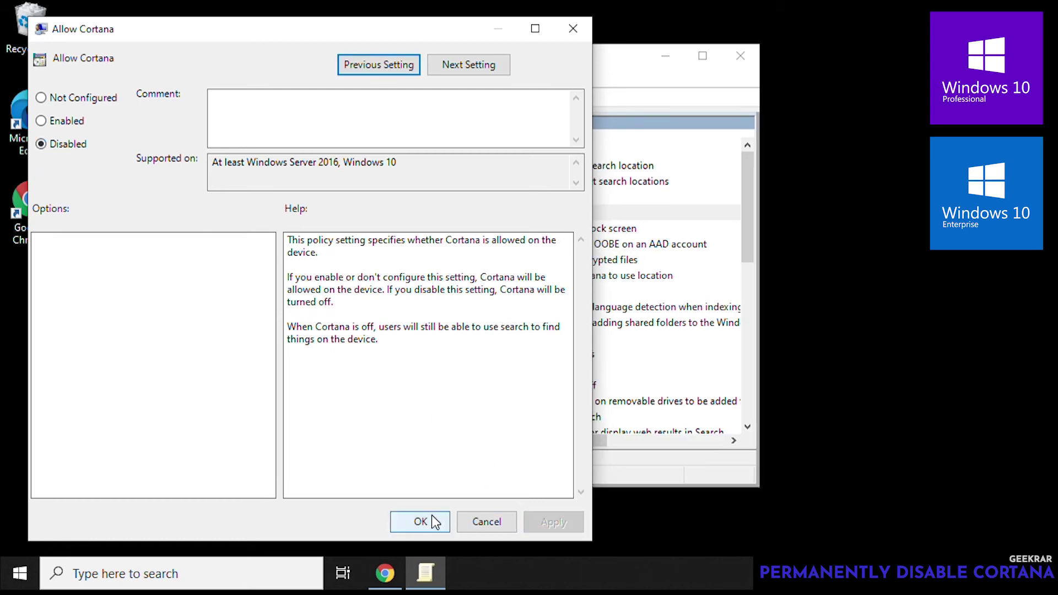
{"action": "left_click", "coordinate": [431, 515]}
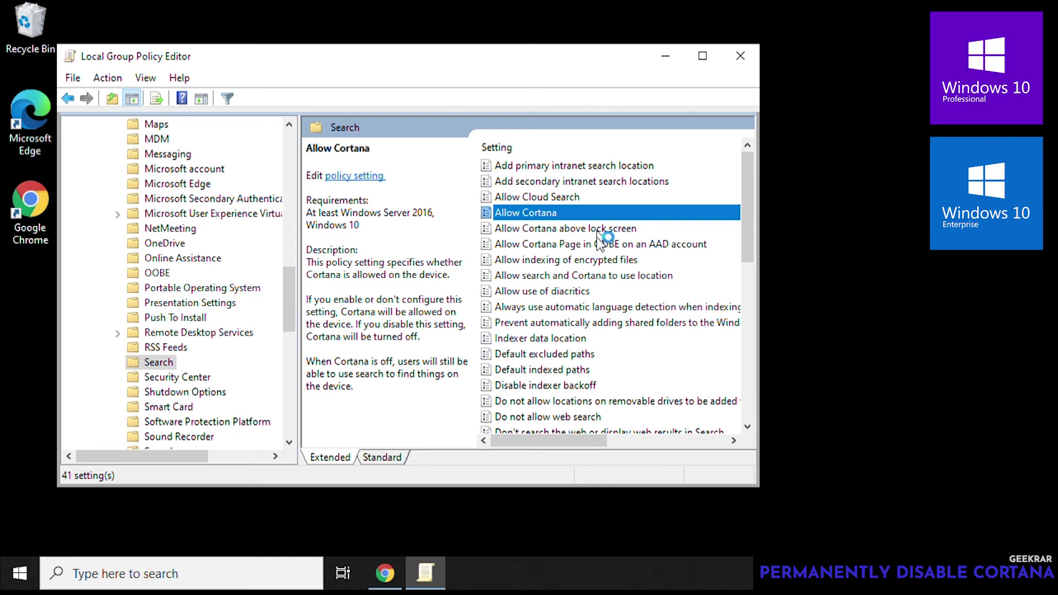
Step: Set the Allow Cortana above lock screen policy to Disabled and save it
{"action": "double_click", "coordinate": [530, 229]}
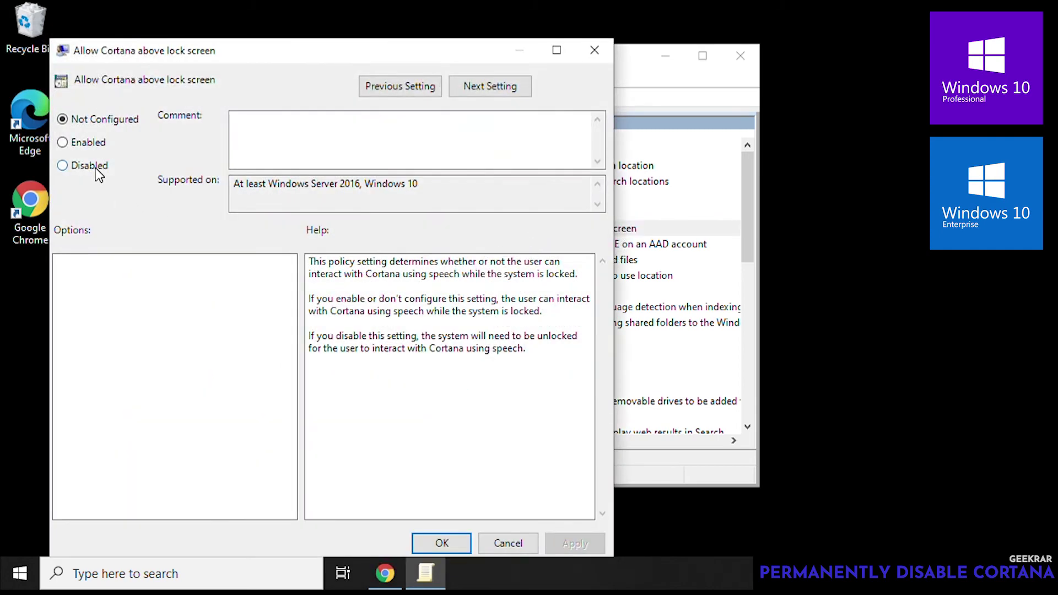
{"action": "left_click", "coordinate": [94, 167]}
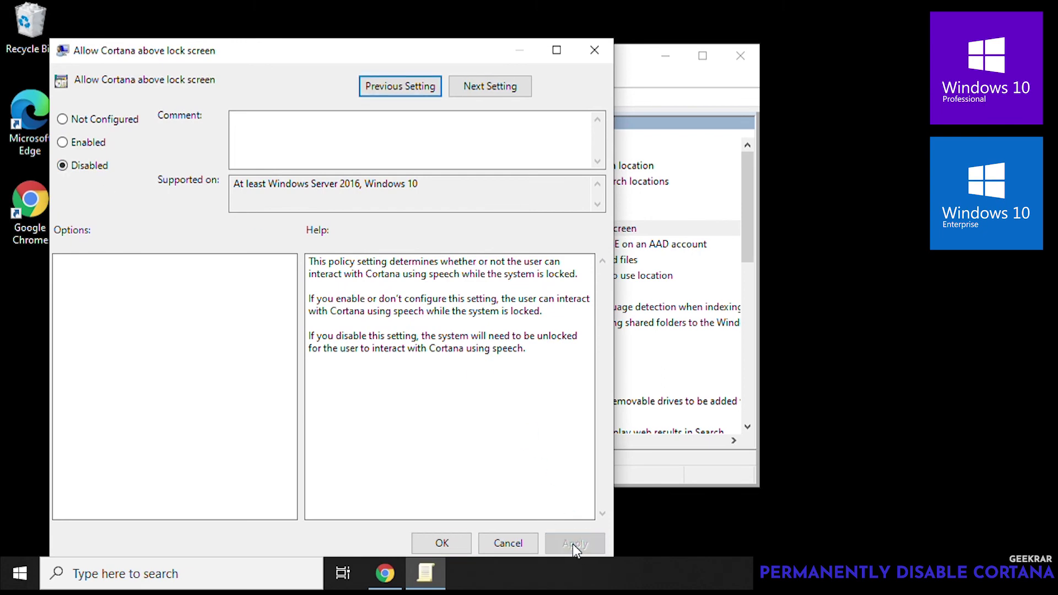
{"action": "left_click", "coordinate": [441, 544]}
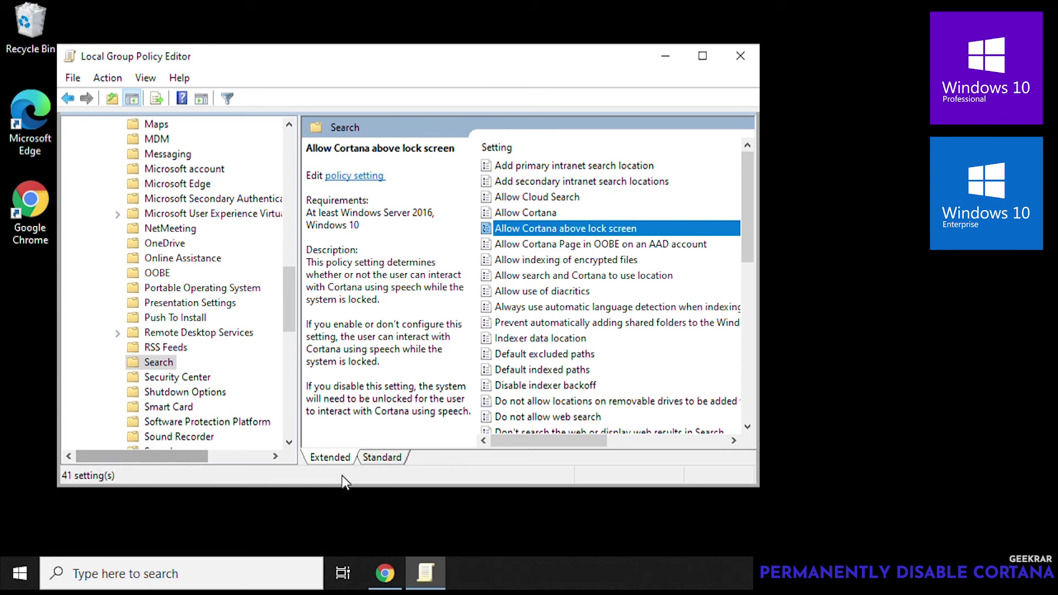
Step: Close the Group Policy Editor and bring up the Start menu's power options
{"action": "left_click", "coordinate": [741, 56]}
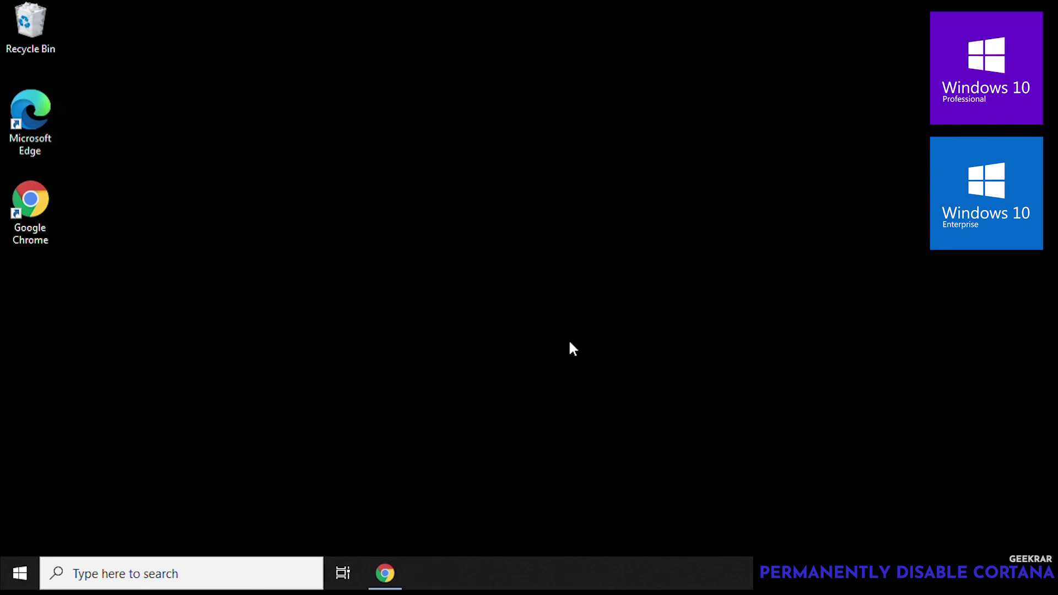
{"action": "left_click", "coordinate": [21, 574]}
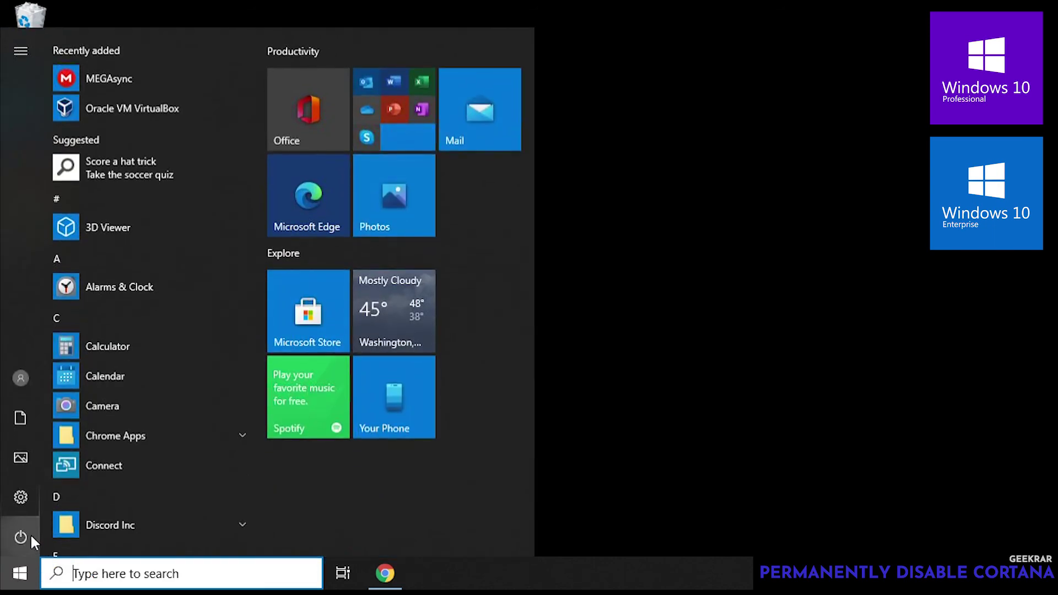
{"action": "mouse_move", "coordinate": [31, 538]}
{"action": "left_click", "coordinate": [42, 533]}
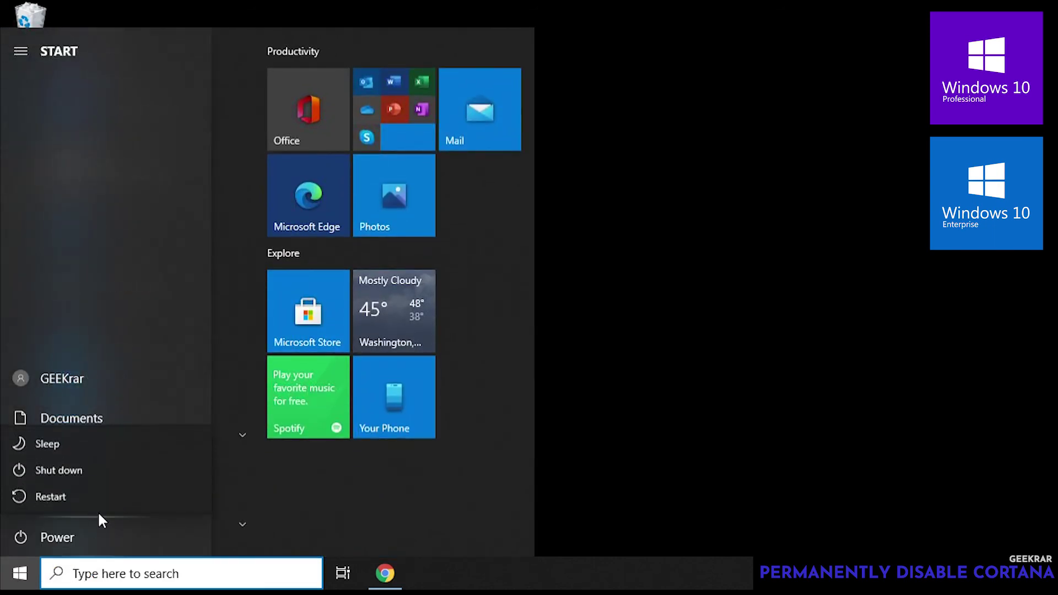